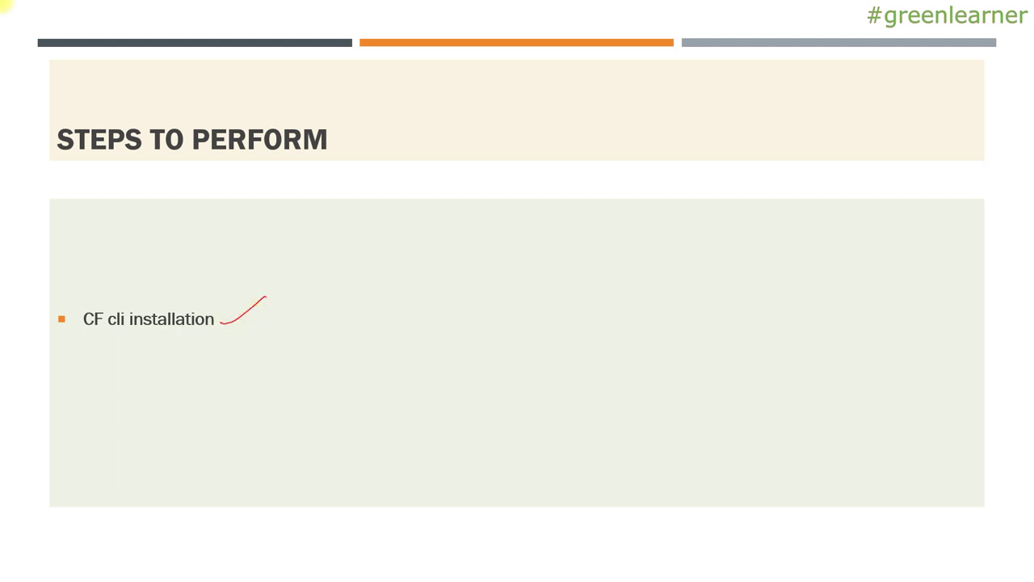
Leave the CF cli installation slide and bring up Chrome's Pivotal Getting Started page.
key(alt+Tab)
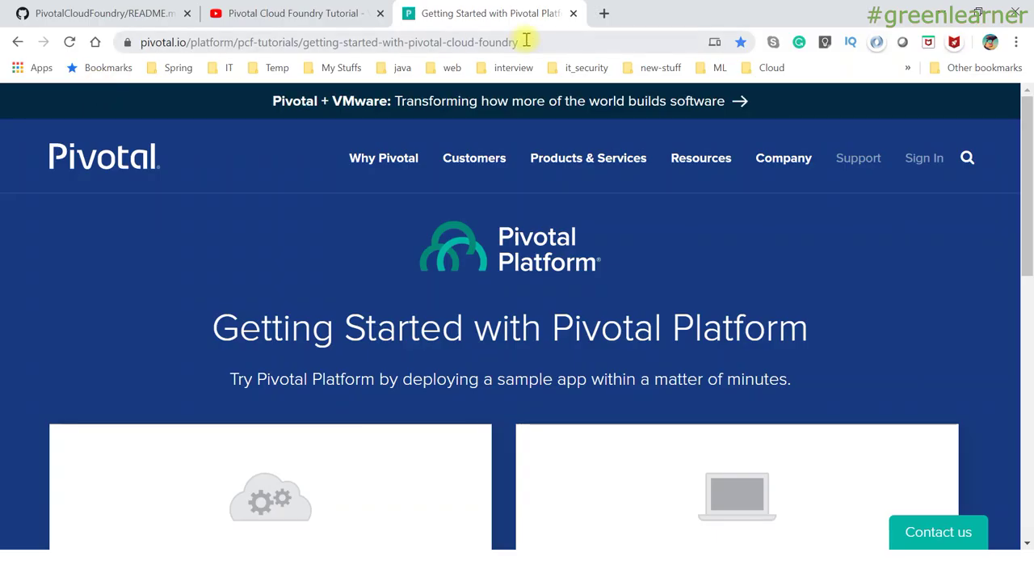
Scroll the Getting Started page down to the tutorial cards and look over the Workstation card.
click(560, 45)
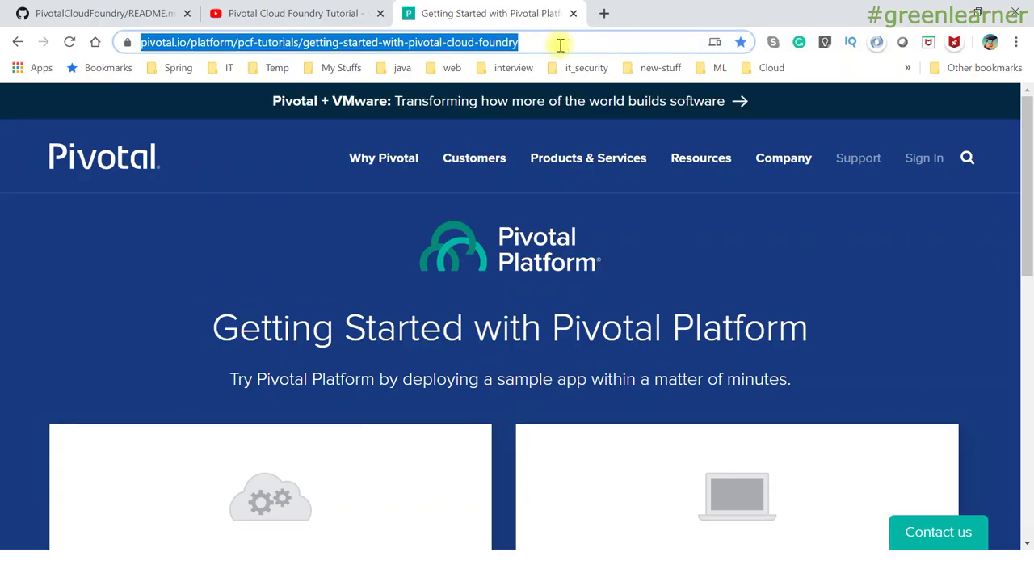
click(142, 260)
scroll(142, 260, down, 1)
scroll(142, 260, down, 1)
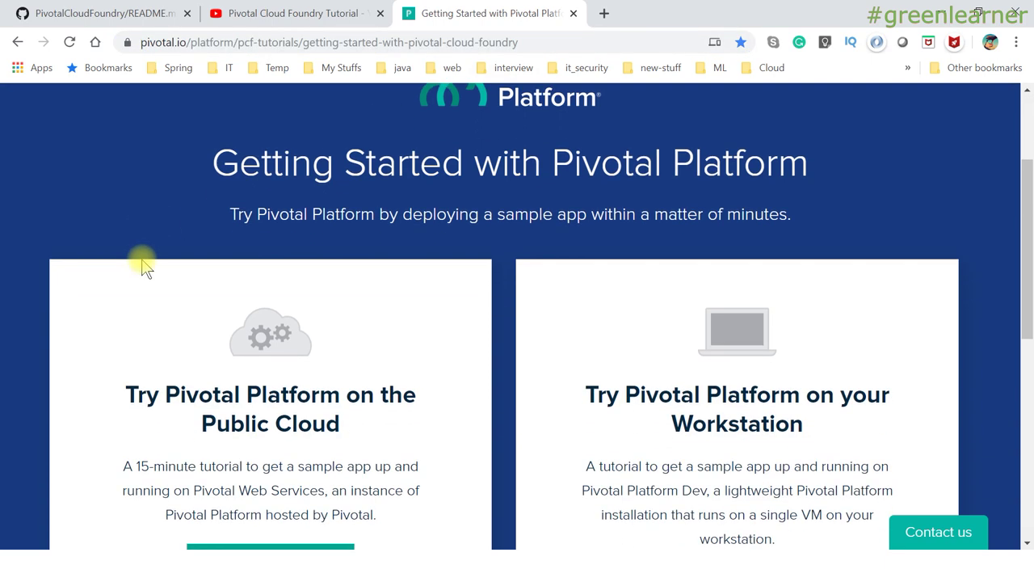
scroll(143, 265, up, 2)
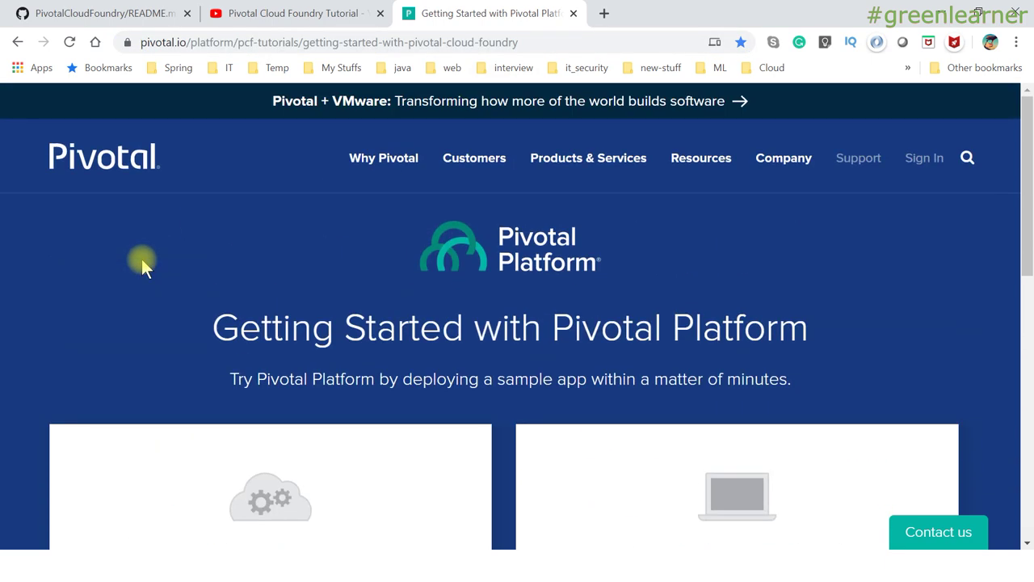
scroll(142, 260, down, 3)
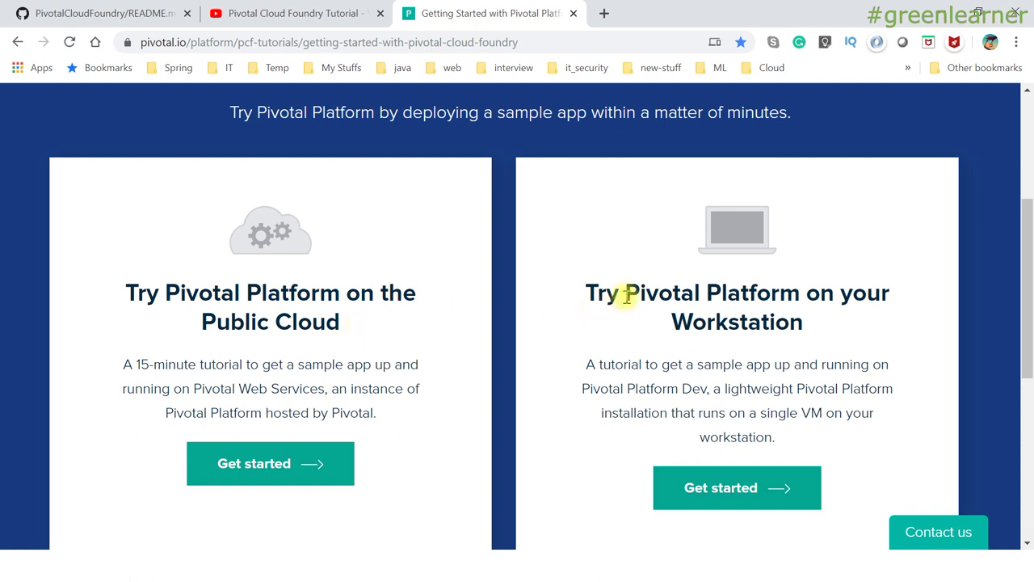
drag(626, 296, 857, 301)
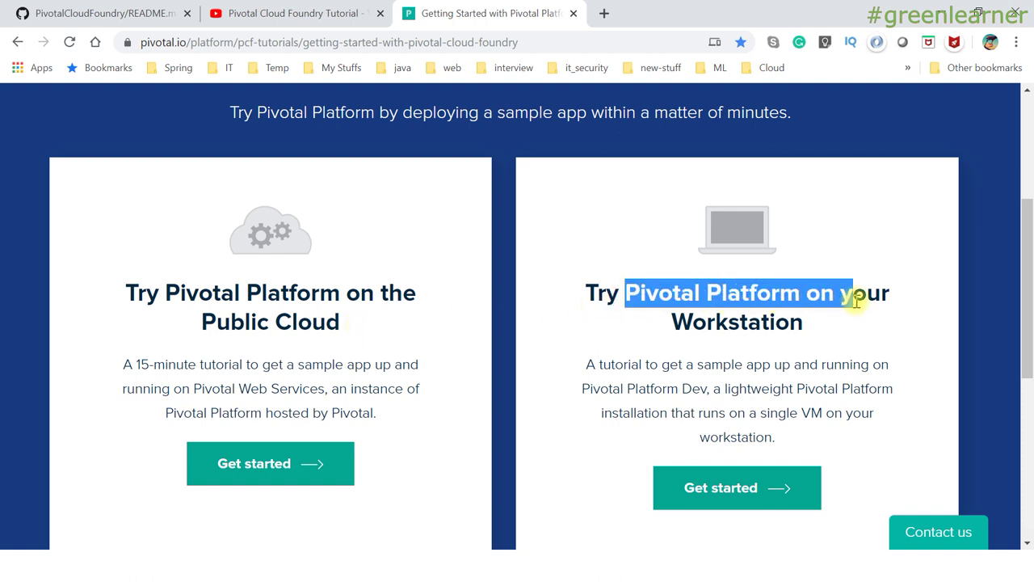
click(498, 325)
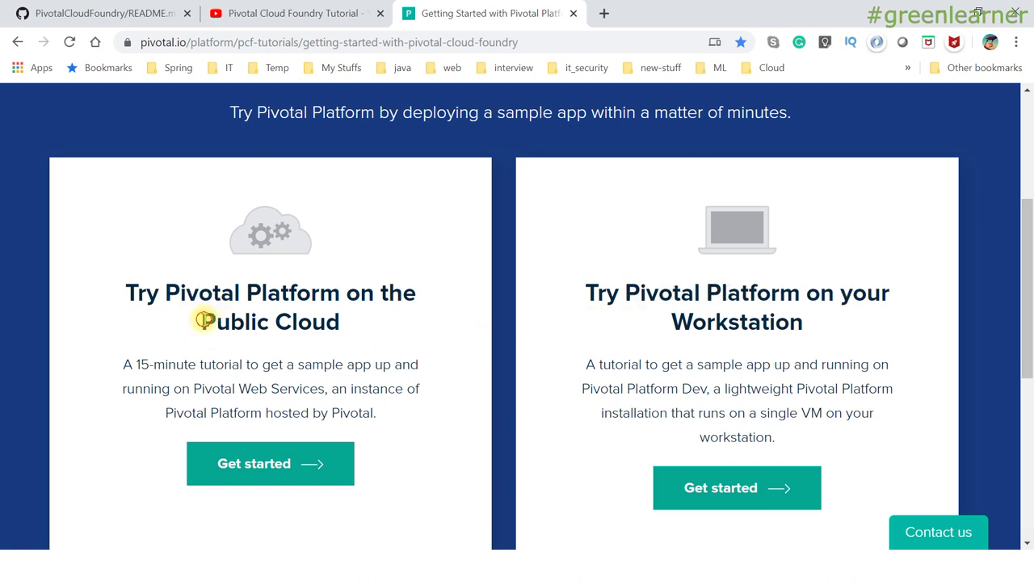
Start the 'Try Pivotal Platform on the Public Cloud' tutorial and switch to its Introduction tab.
drag(205, 321, 346, 320)
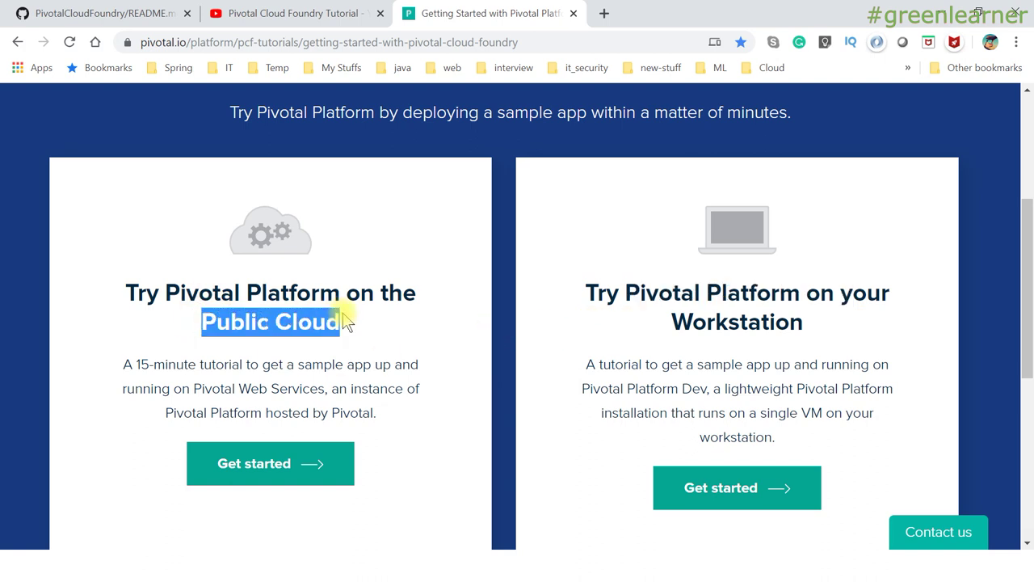
drag(708, 291, 808, 328)
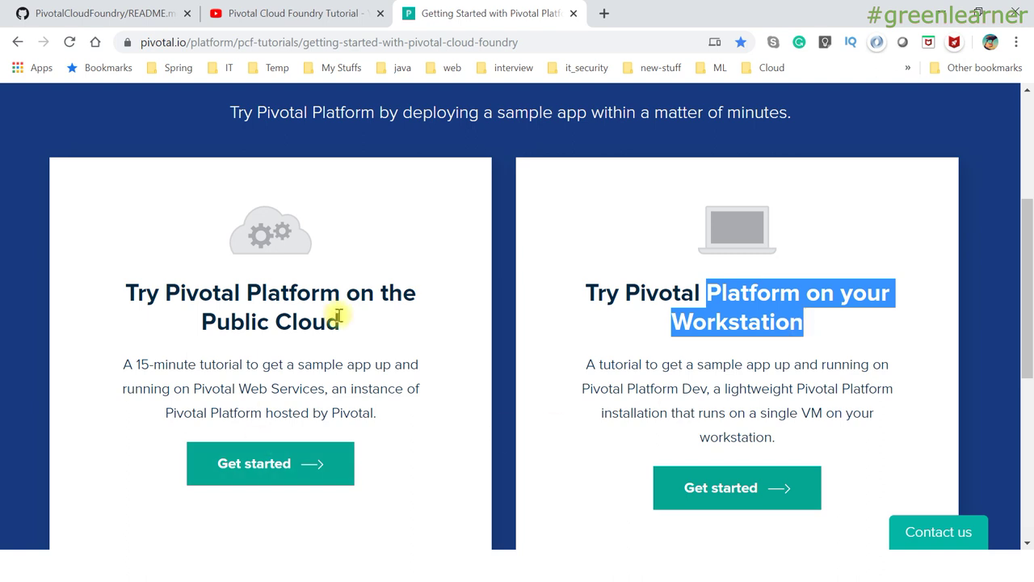
click(132, 287)
drag(132, 287, 351, 316)
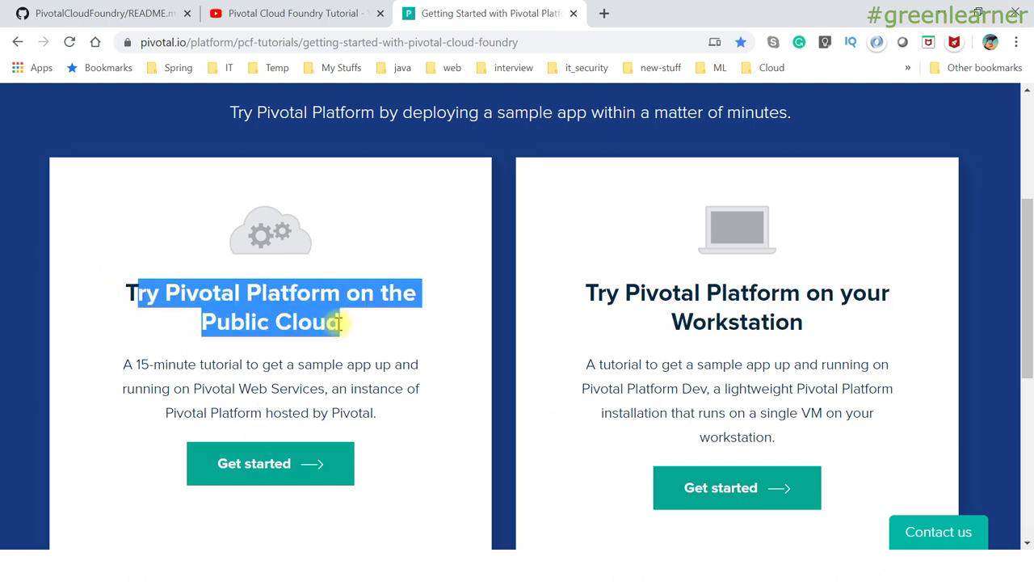
click(348, 319)
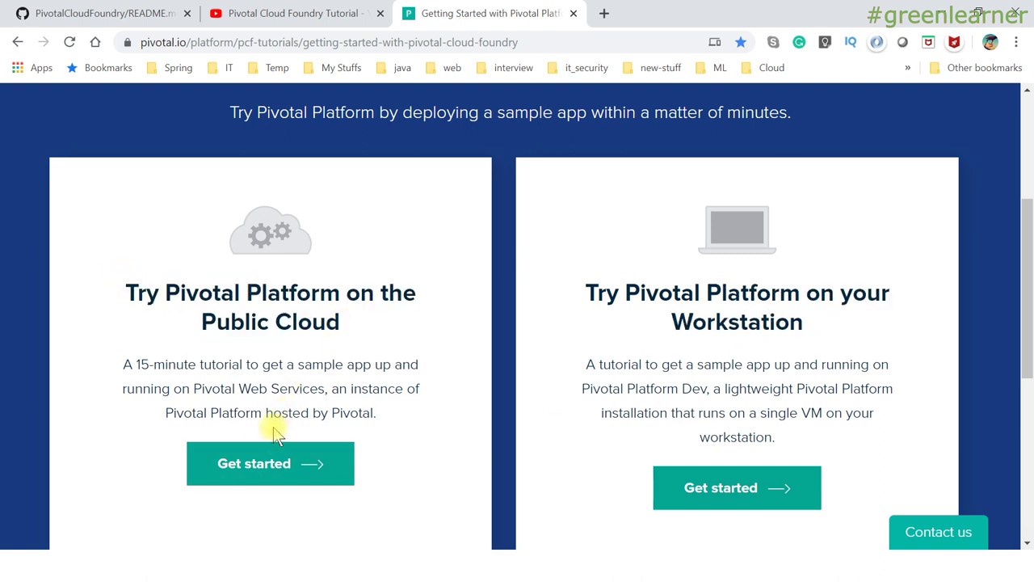
ctrl+click(257, 469)
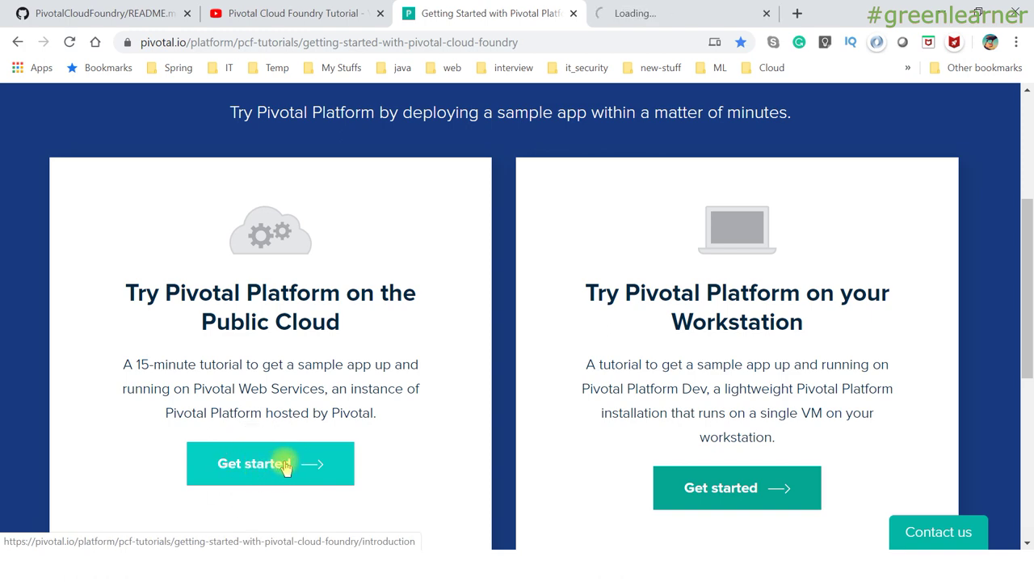
click(671, 16)
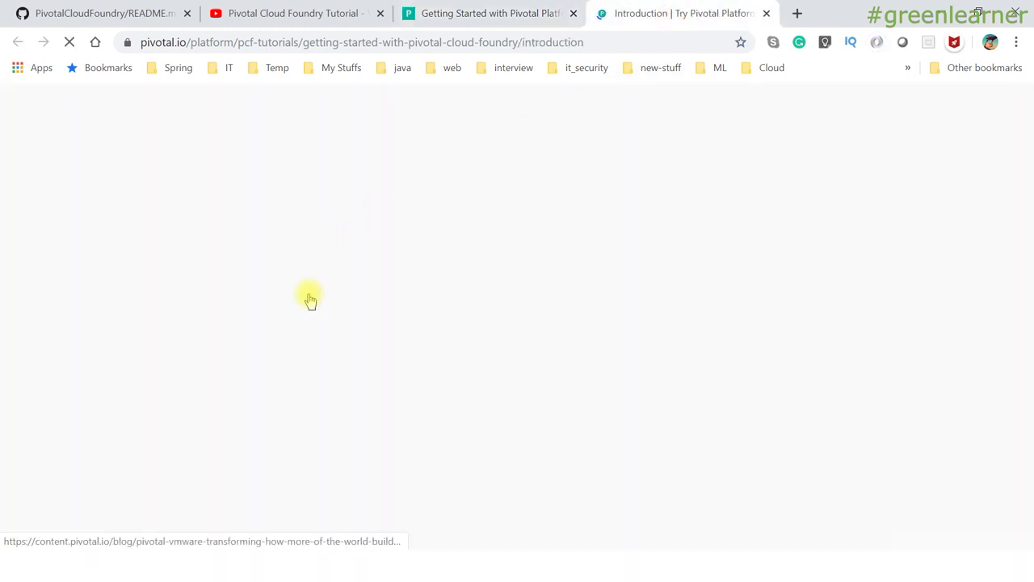
From the 'Install the CF CLI' step, download the Windows 64-bit cf-cli-installer zip and open its download options.
scroll(414, 231, down, 5)
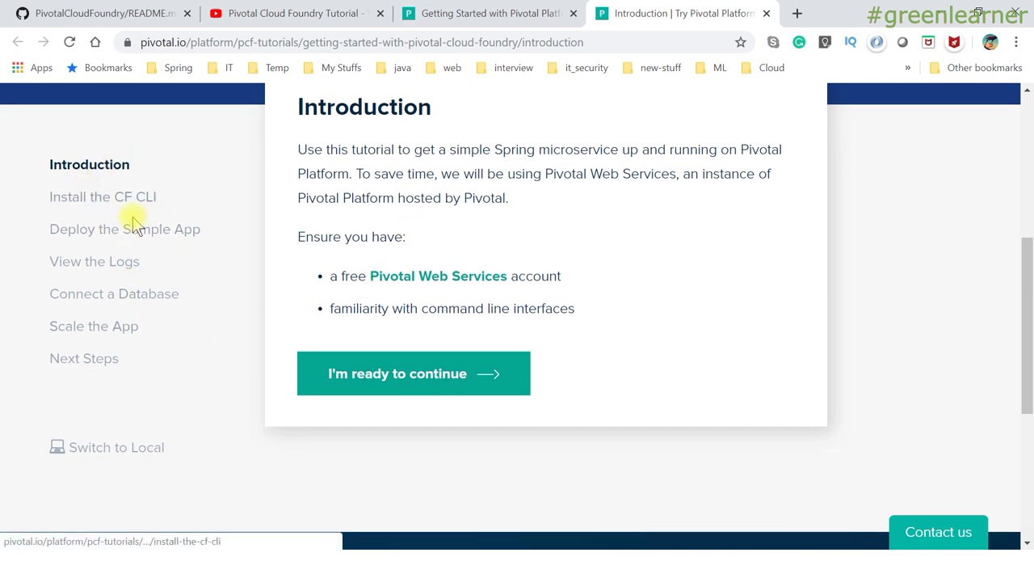
click(82, 202)
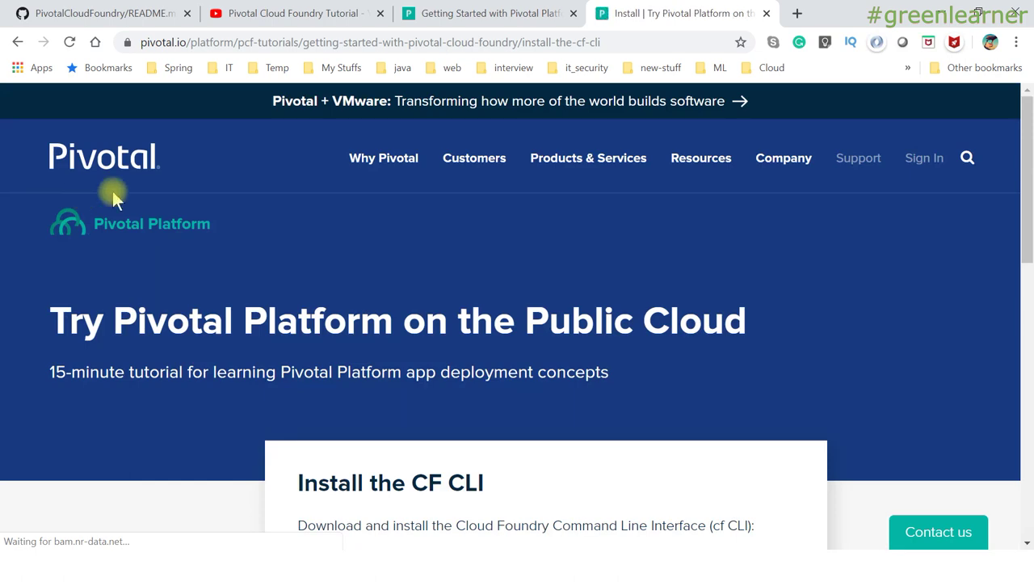
scroll(335, 323, down, 5)
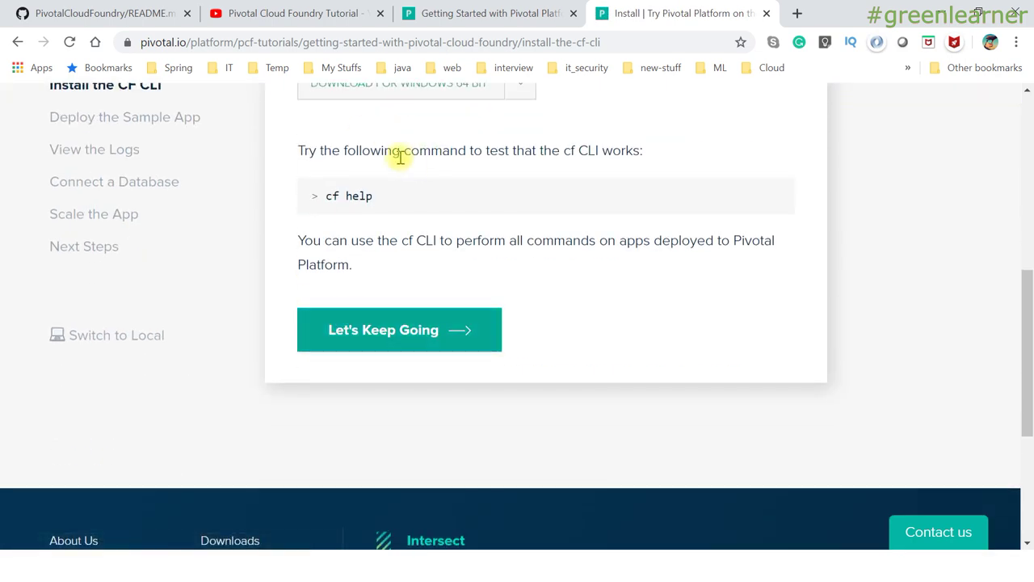
scroll(397, 157, up, 3)
click(525, 304)
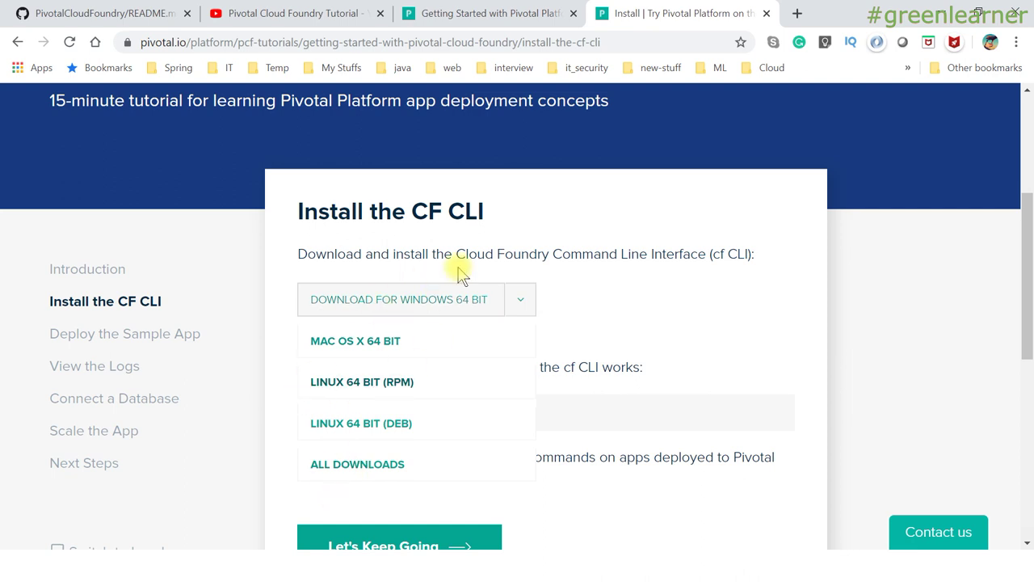
click(521, 295)
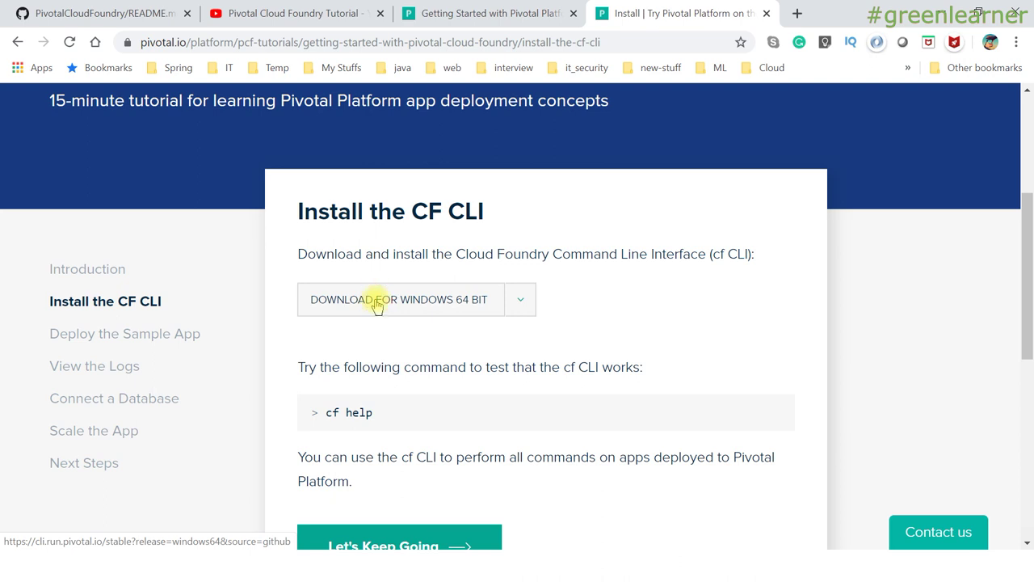
click(376, 303)
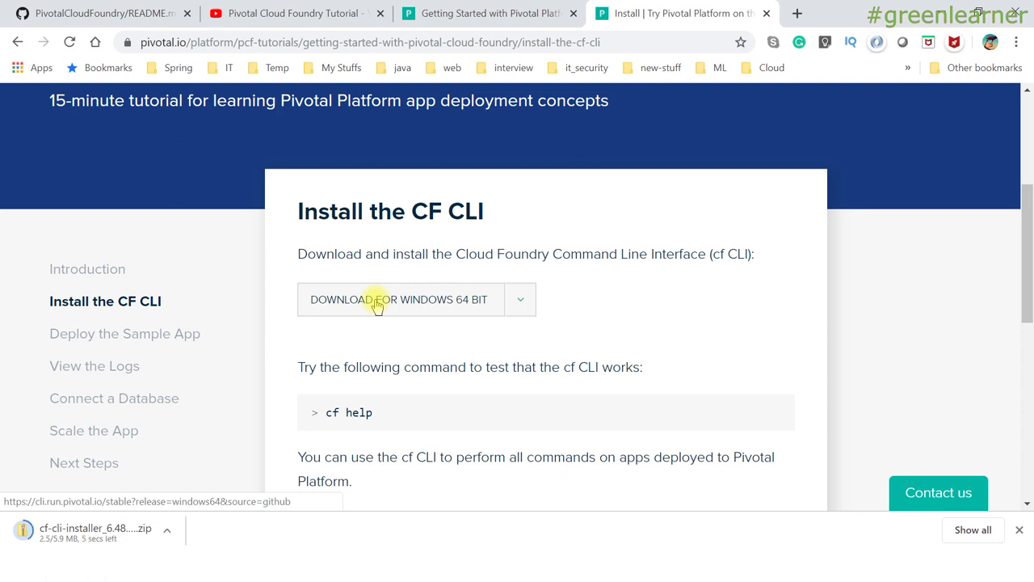
click(167, 535)
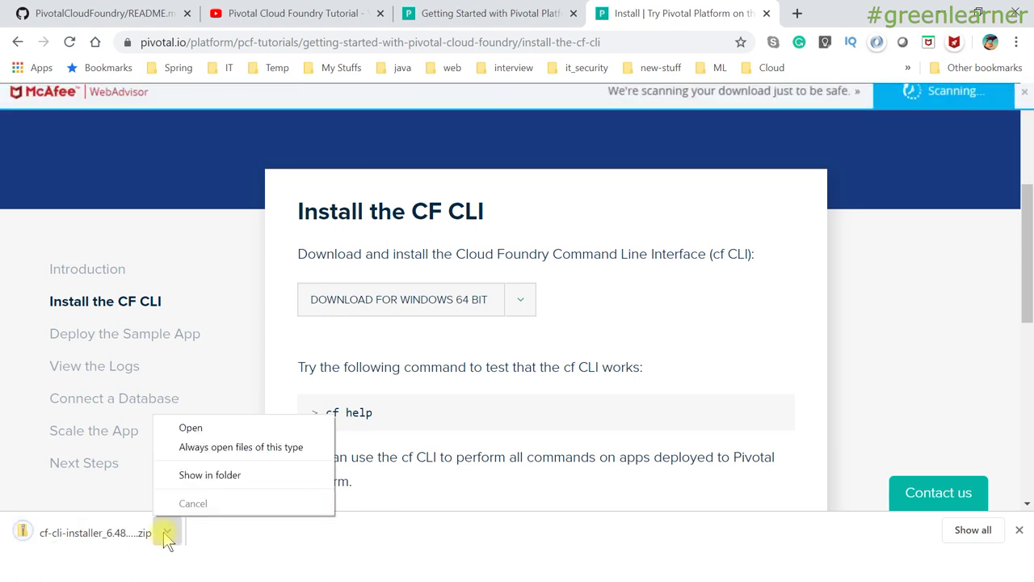
Extract the zip in its folder and run cf_installer.exe from cf-cli-installer_6.48.0_winx64.
click(226, 477)
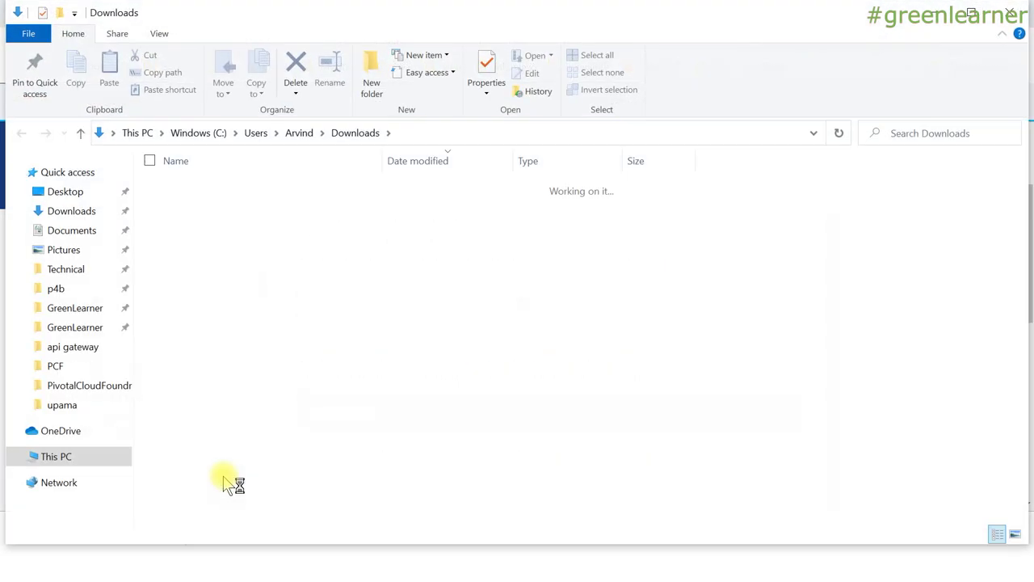
right_click(331, 207)
click(388, 291)
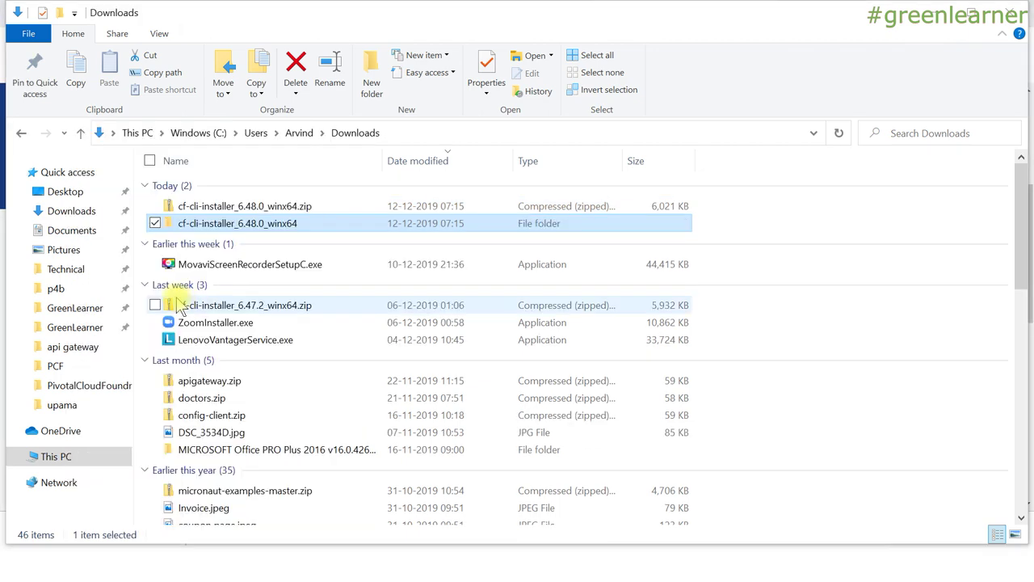
click(281, 208)
double_click(277, 223)
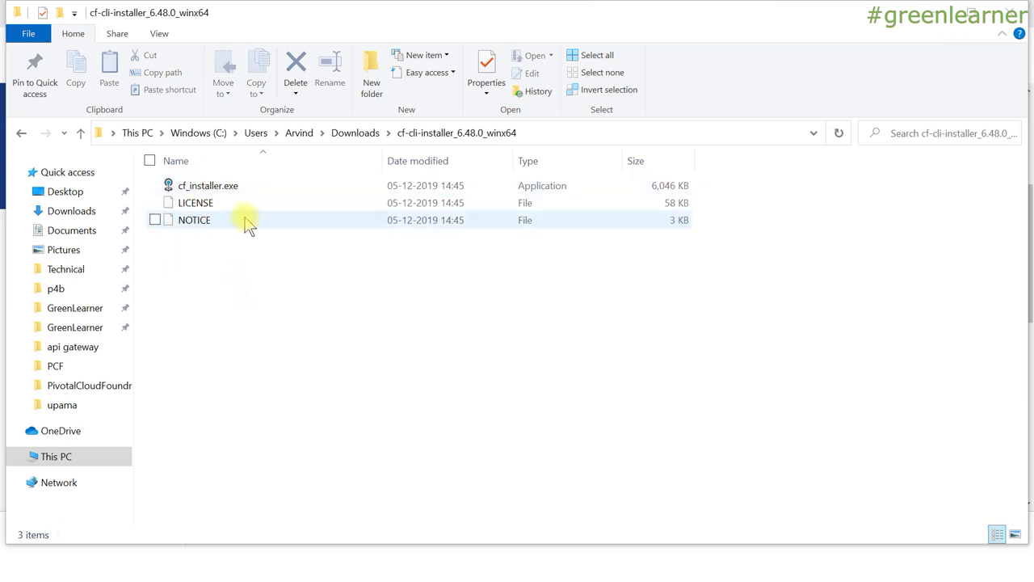
double_click(229, 186)
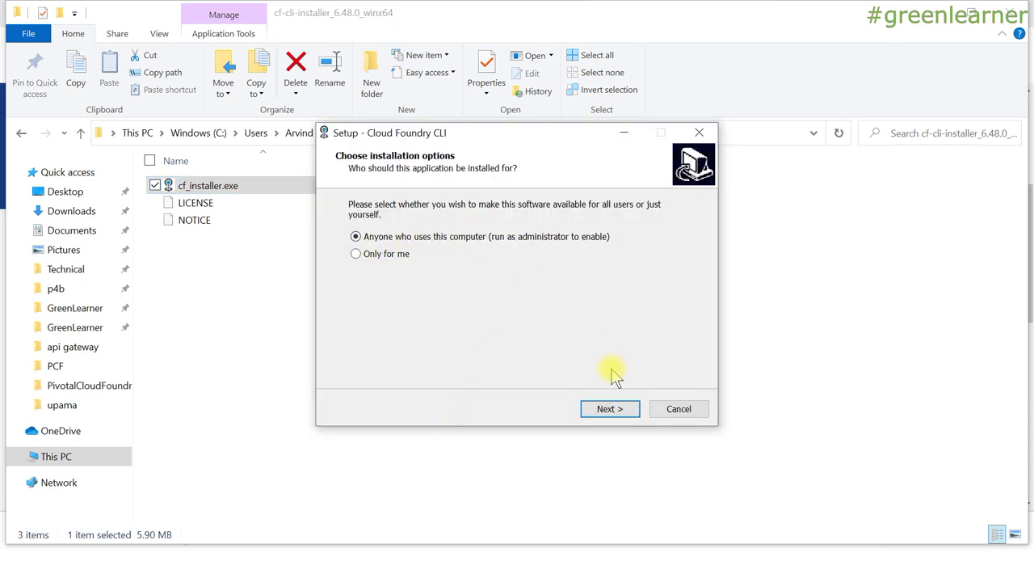
Install the CF CLI for anyone using this computer into C:\Program Files\Cloud Foundry, then open File Explorer.
click(614, 414)
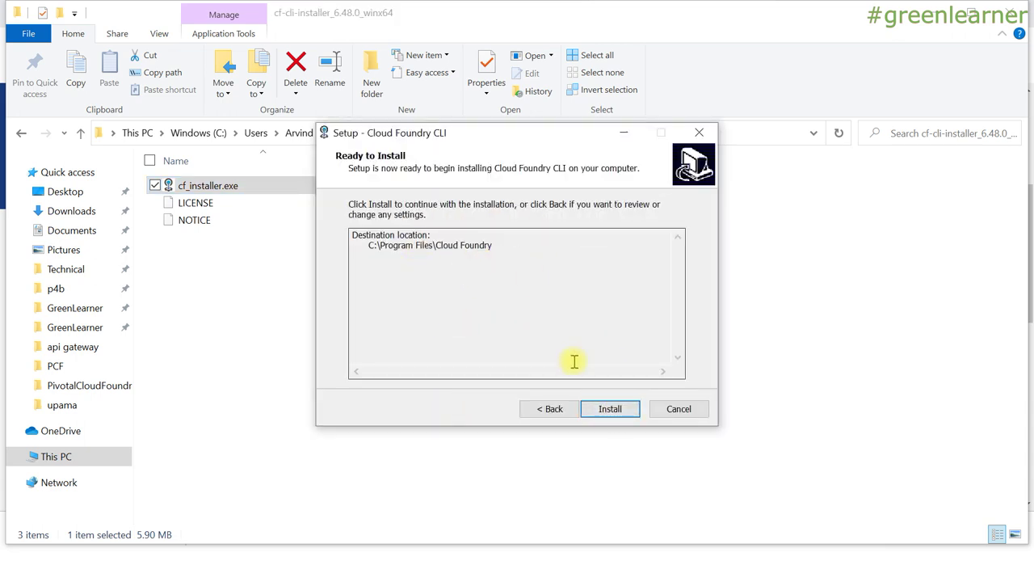
click(604, 409)
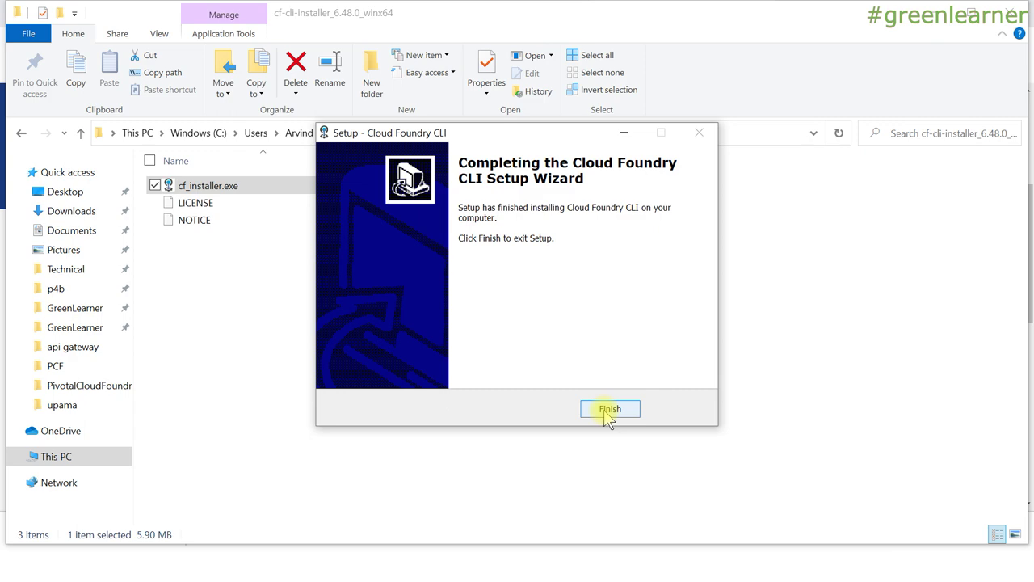
click(608, 410)
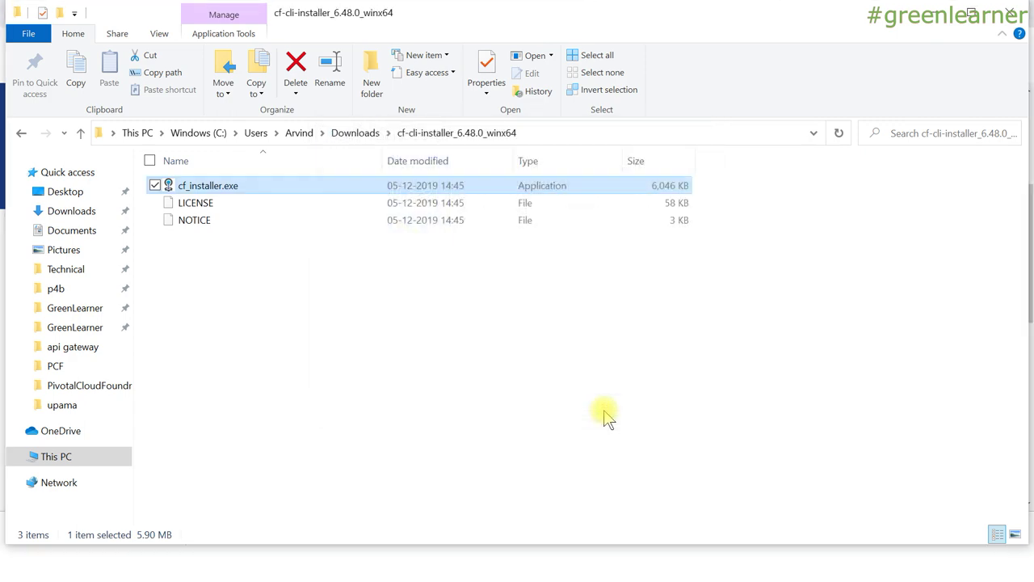
key(super+e)
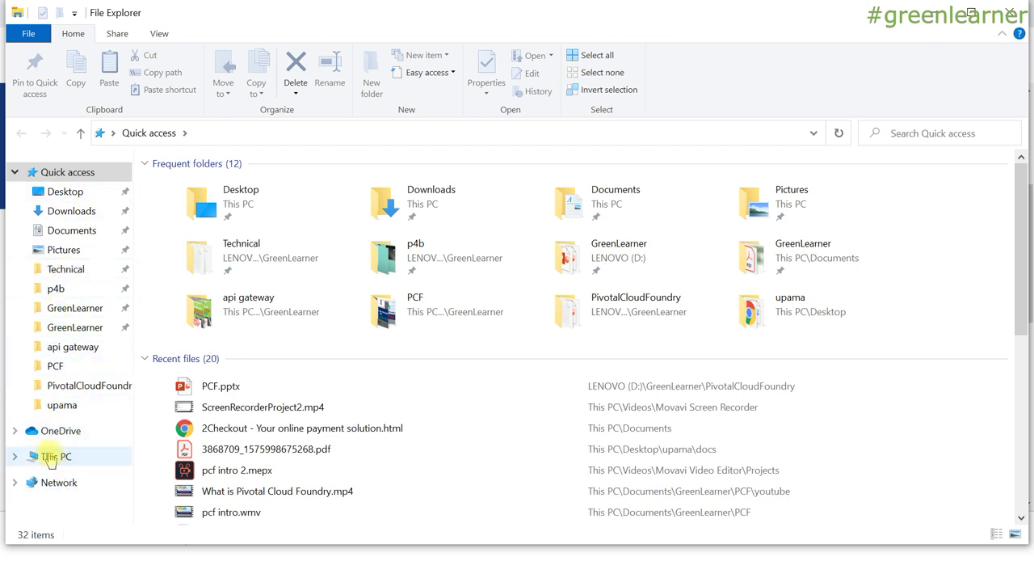
Browse This PC > C: > Program Files > Cloud Foundry to view cf.exe and the folder's full path.
click(50, 457)
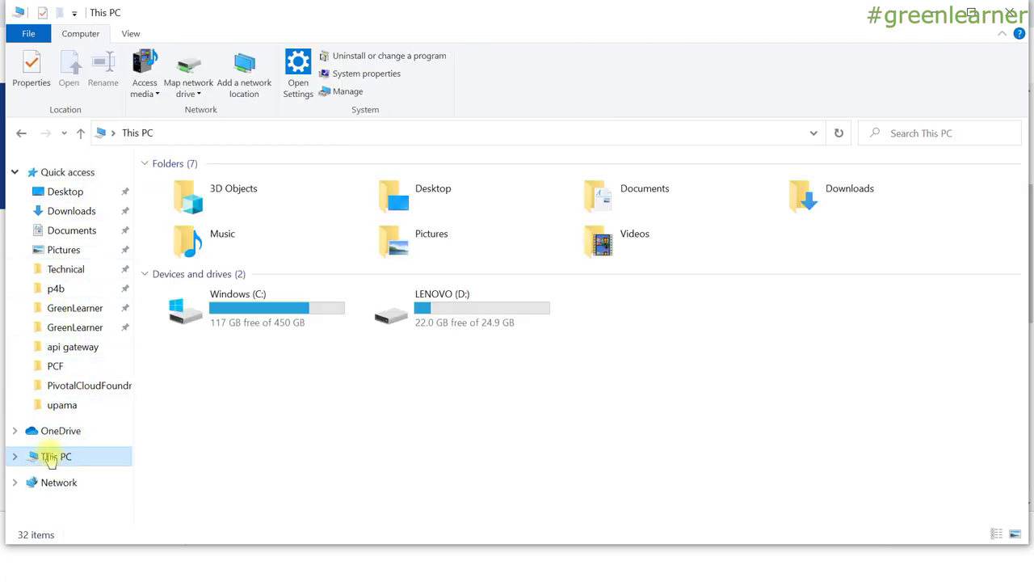
double_click(312, 299)
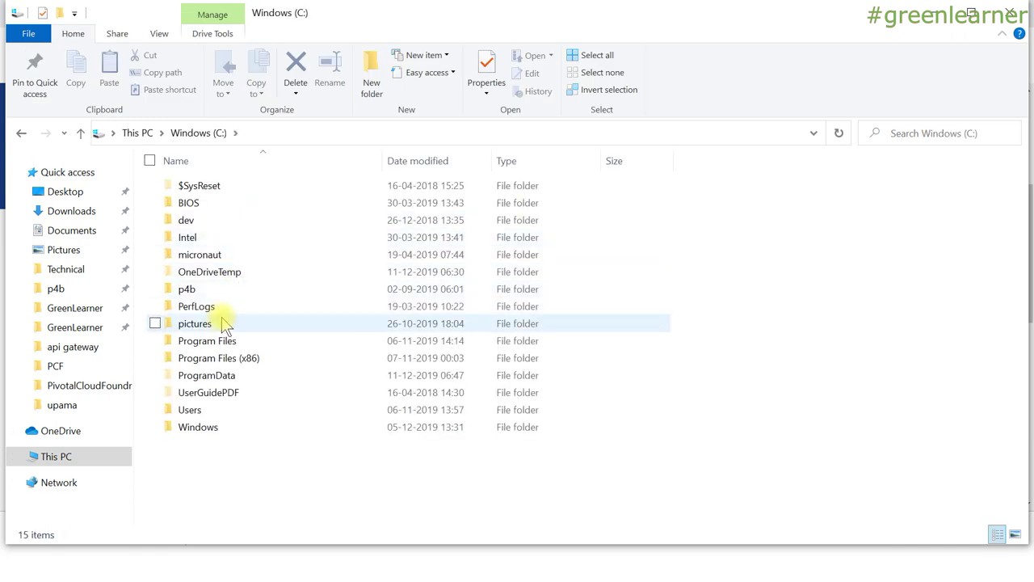
double_click(214, 343)
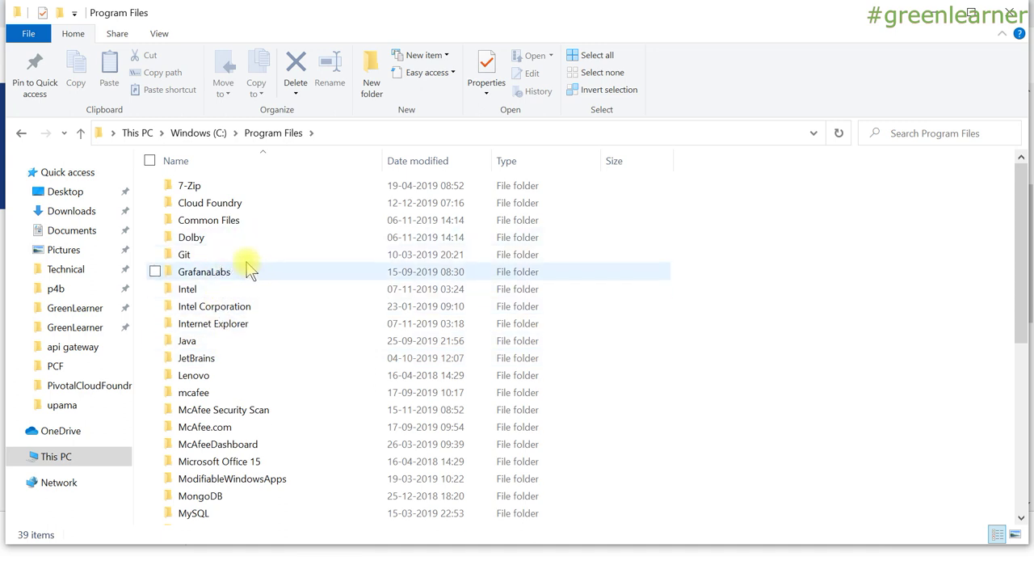
double_click(234, 204)
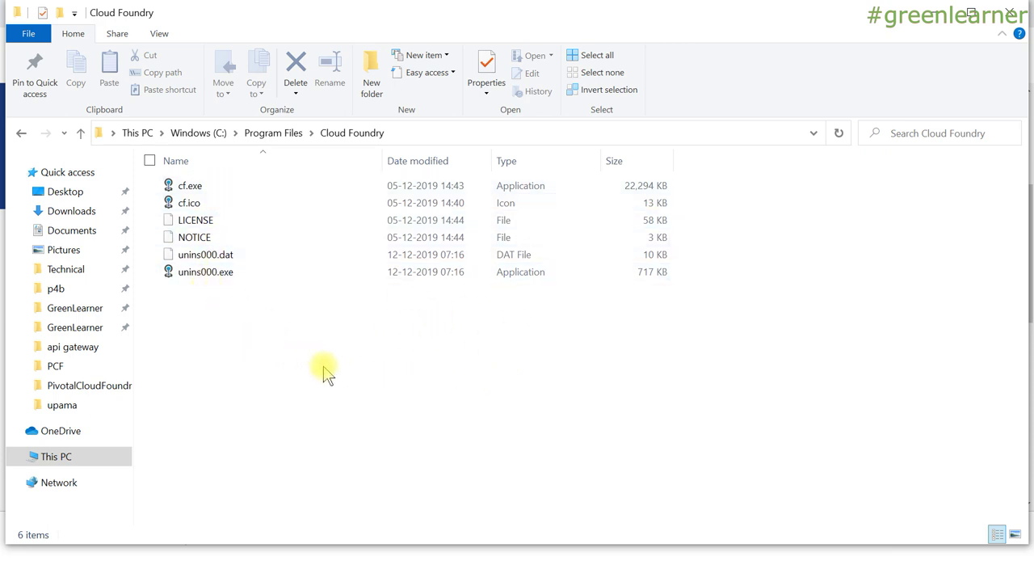
click(480, 137)
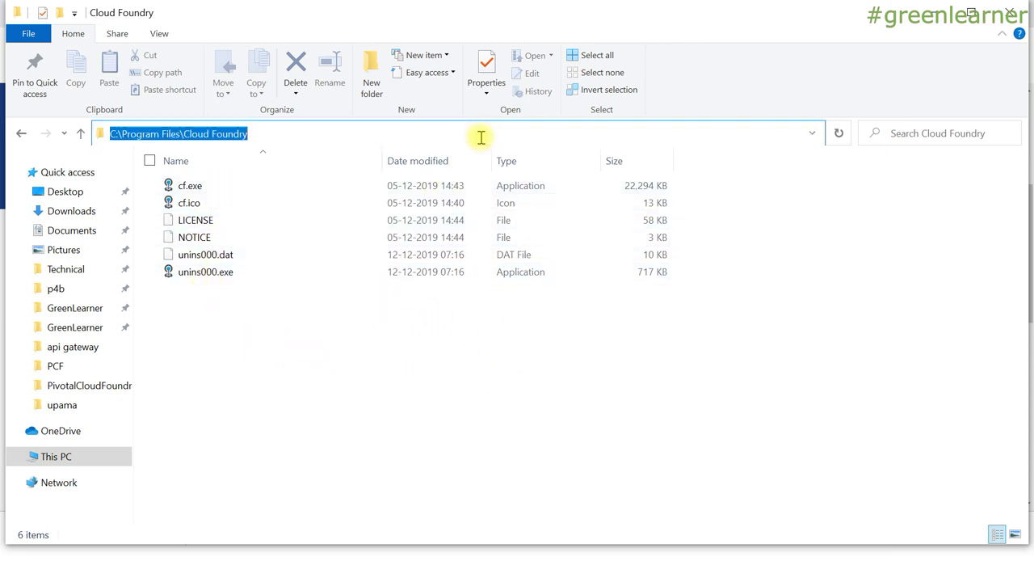
click(394, 352)
key(super)
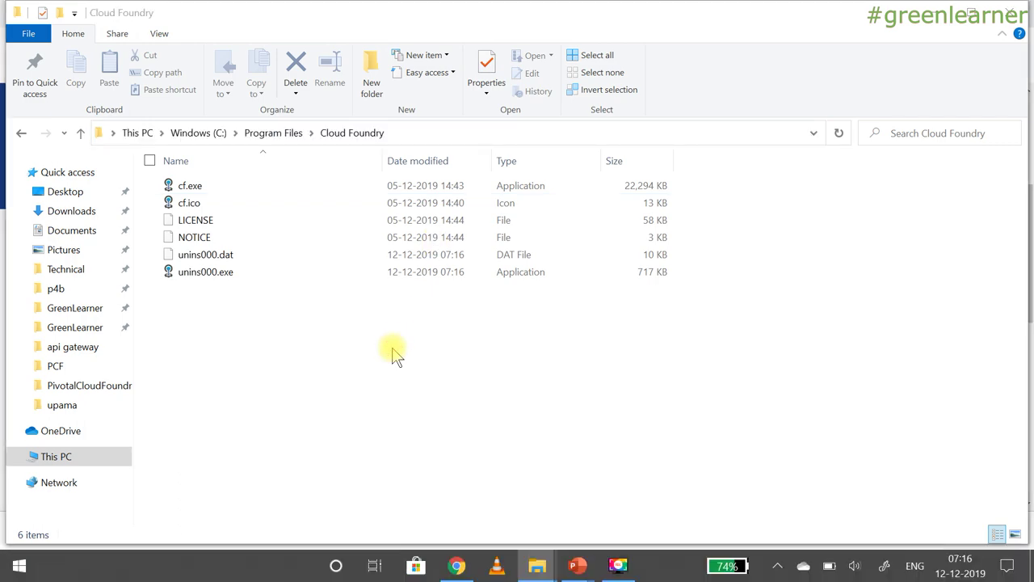
Search 'envi' and open 'Edit the system environment variables' in System Properties.
text(nvir)
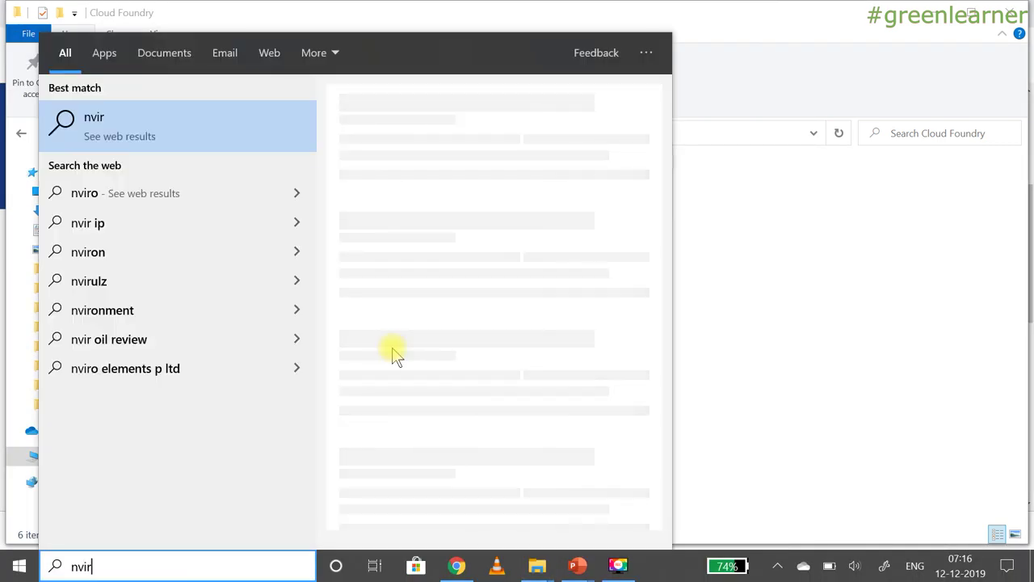
key(BackSpace)
key(BackSpace)
key(BackSpace)
key(BackSpace)
text(e)
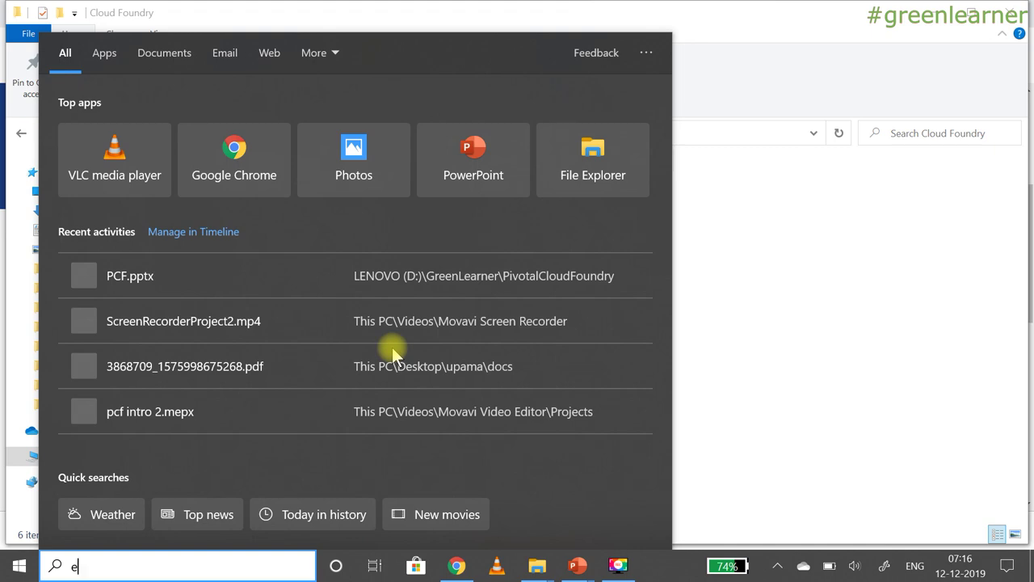
text(nvi)
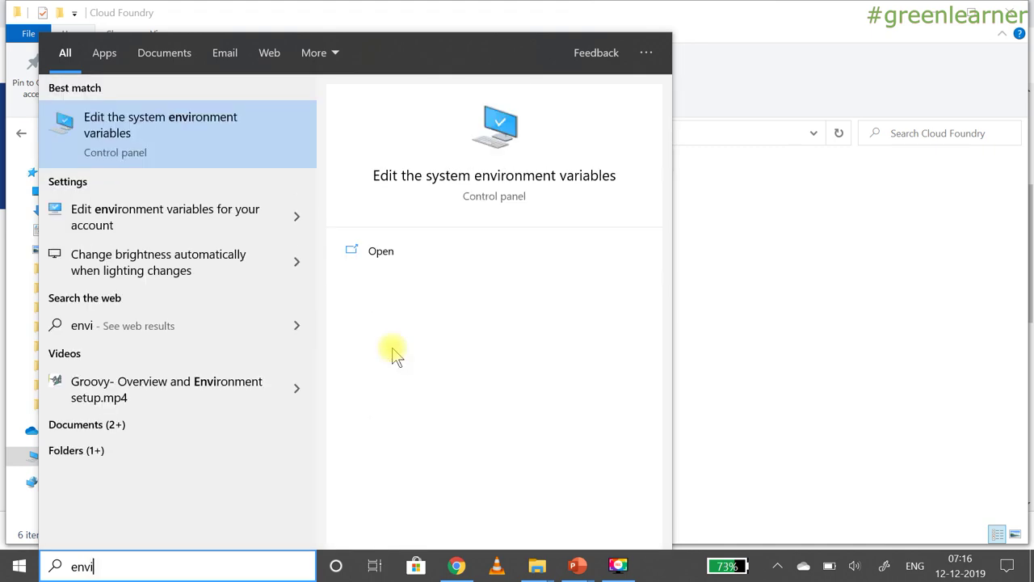
key(Return)
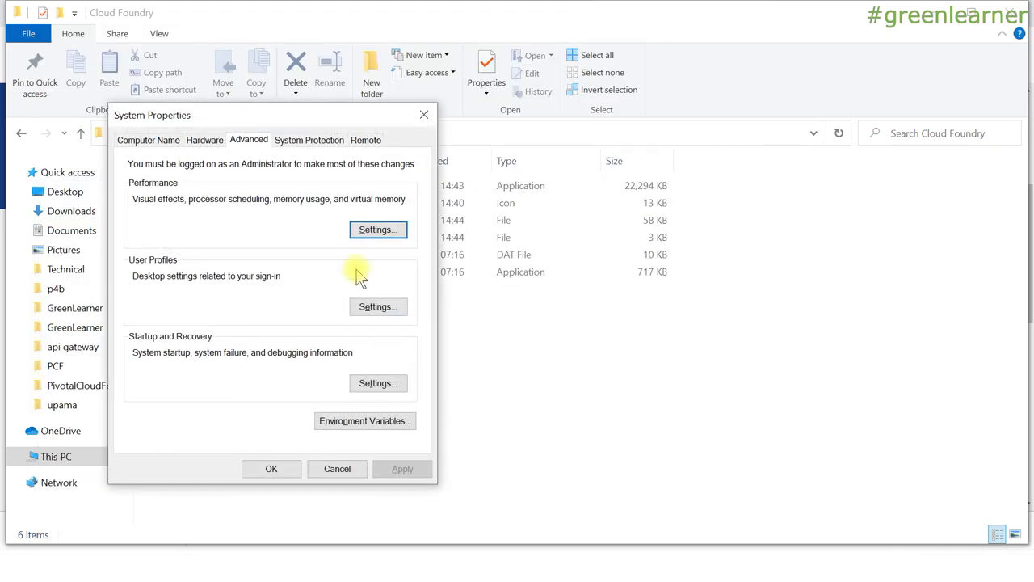
Edit the system Path variable and select its Cloud Foundry entry.
click(360, 419)
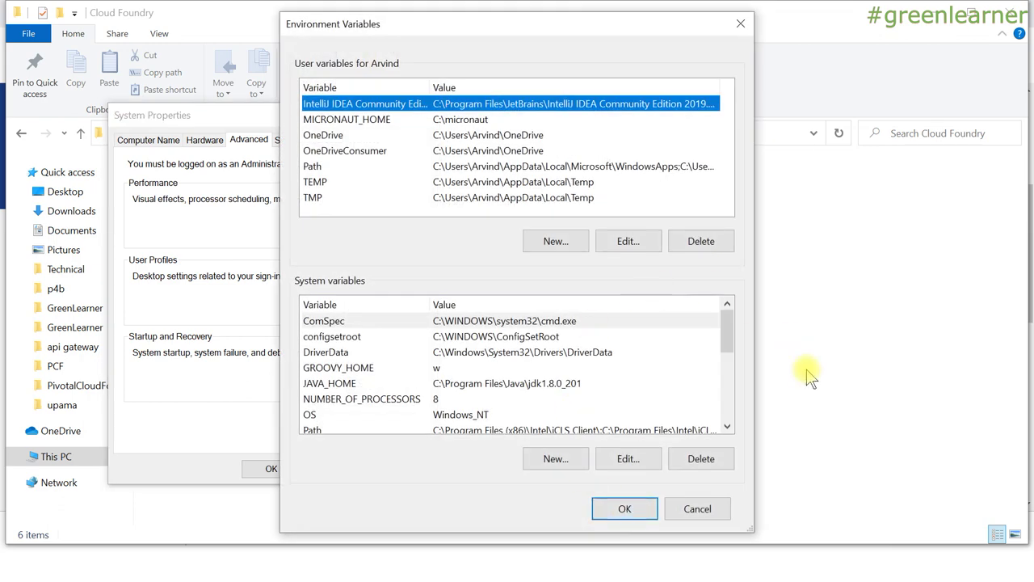
click(473, 371)
key(p)
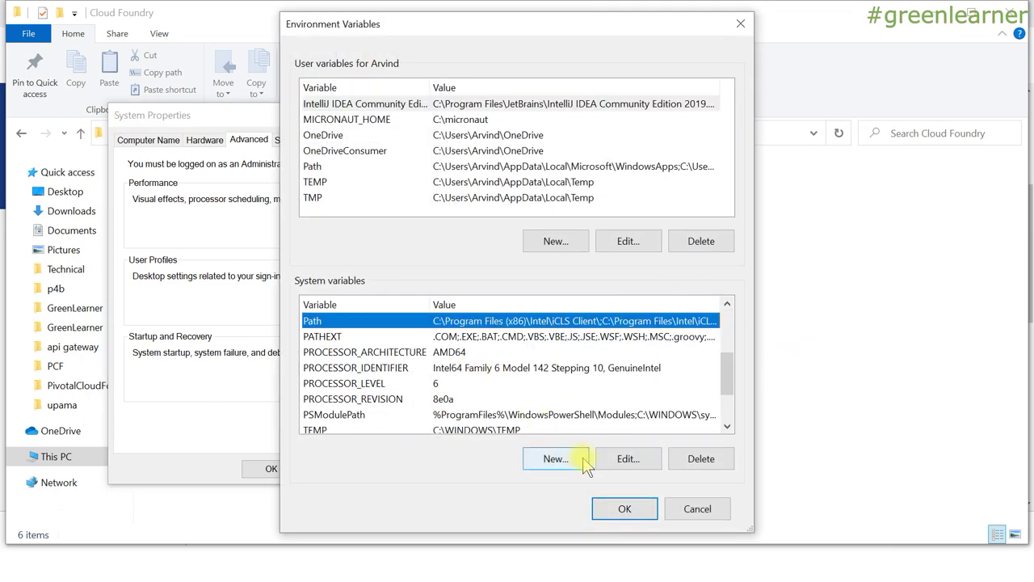
click(628, 460)
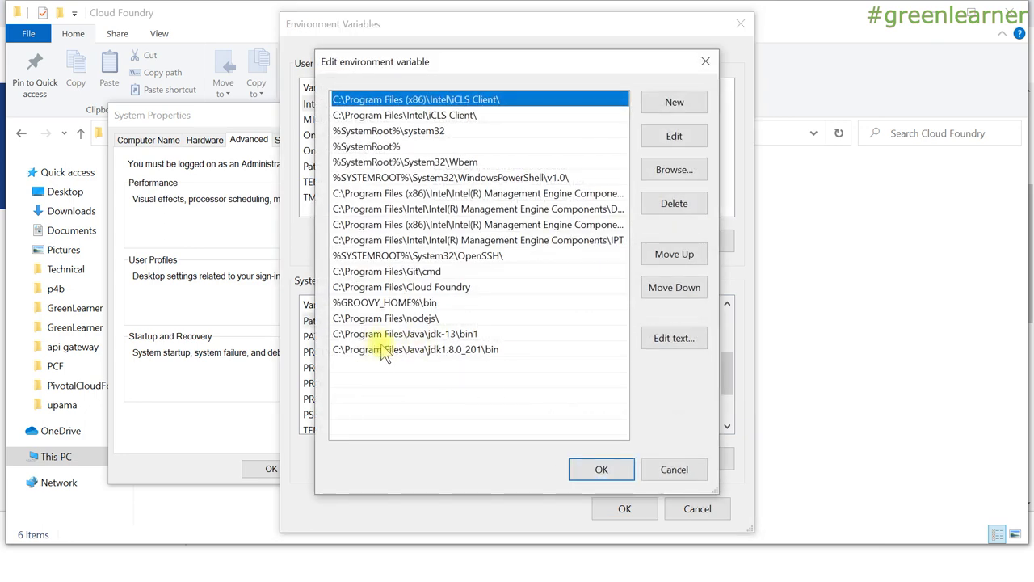
click(401, 289)
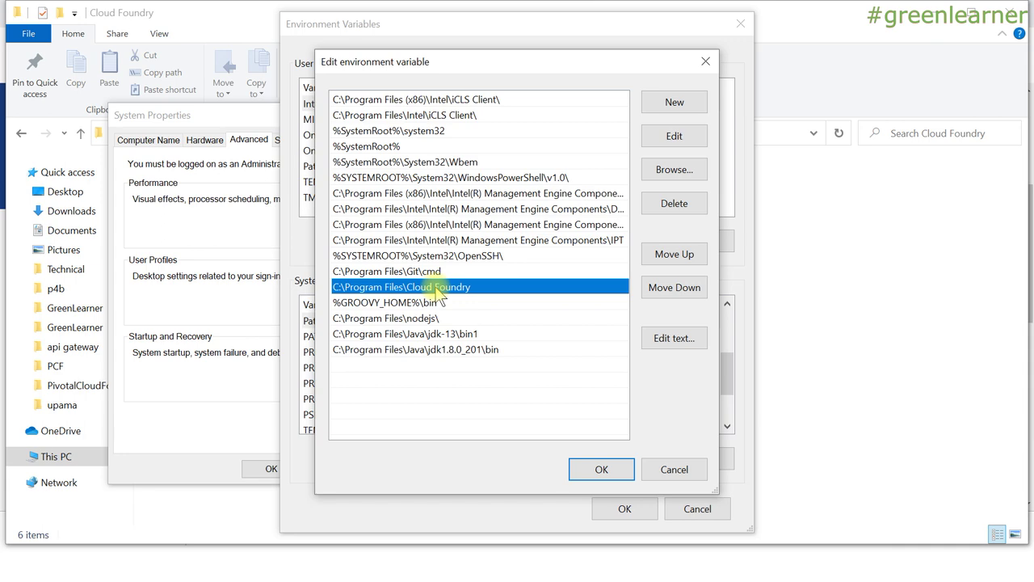
Copy the C:\Program Files\Cloud Foundry path from File Explorer and return to the Path editor.
key(alt+Tab)
key(Tab)
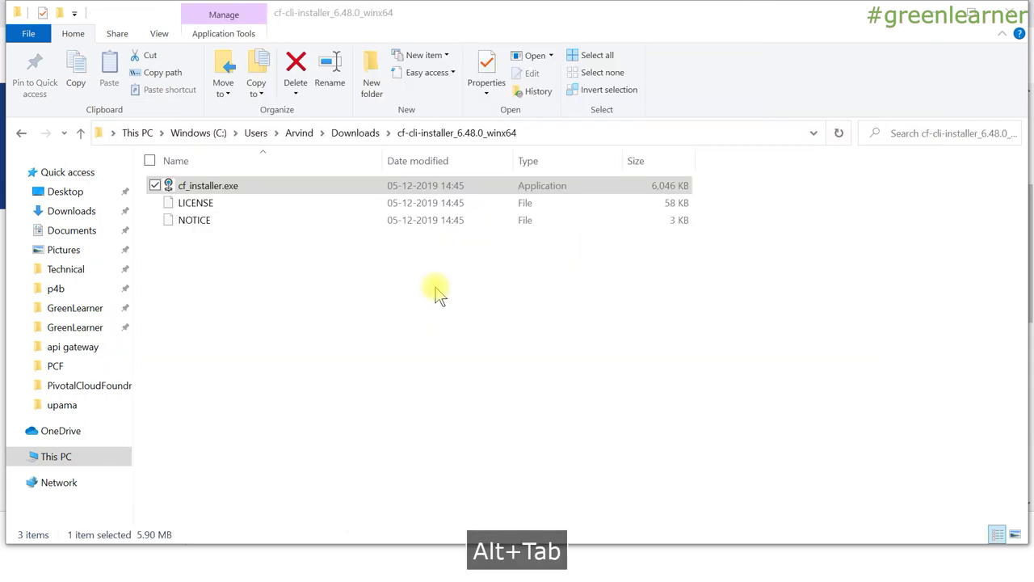
key(alt+Tab)
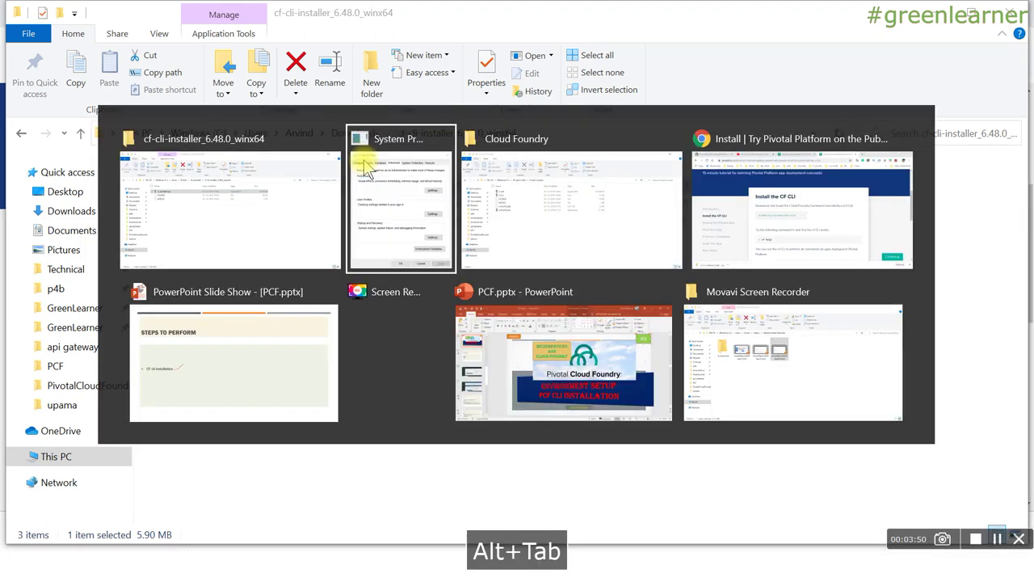
key(alt+Tab)
click(453, 133)
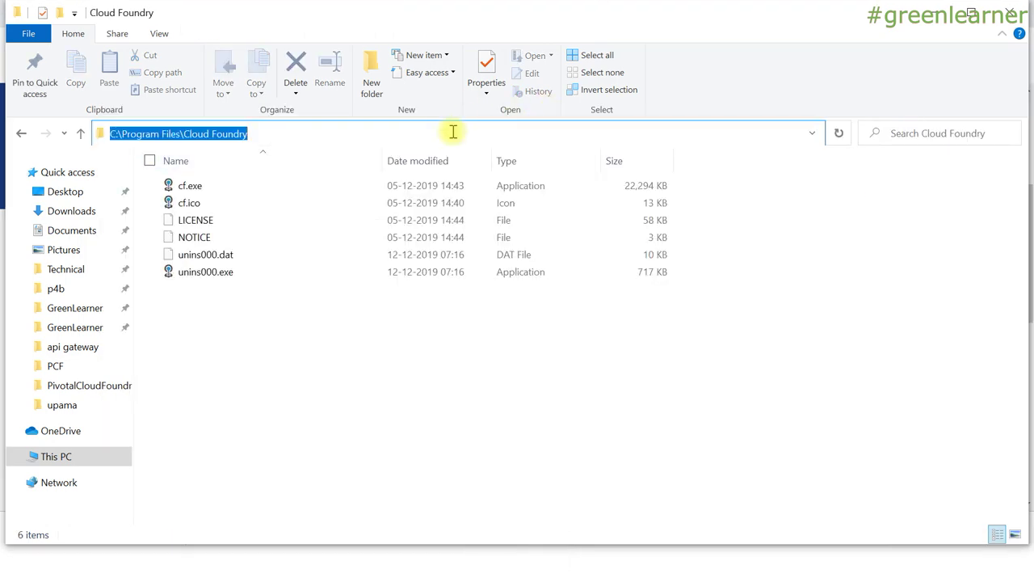
key(ctrl+c)
key(alt+Tab)
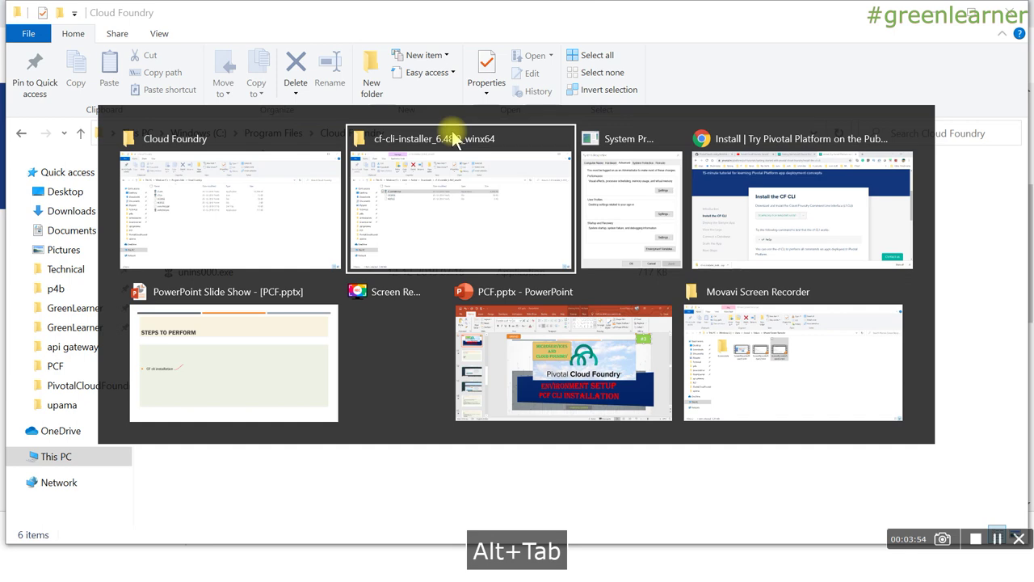
key(alt+Tab)
key(alt+shift+Tab)
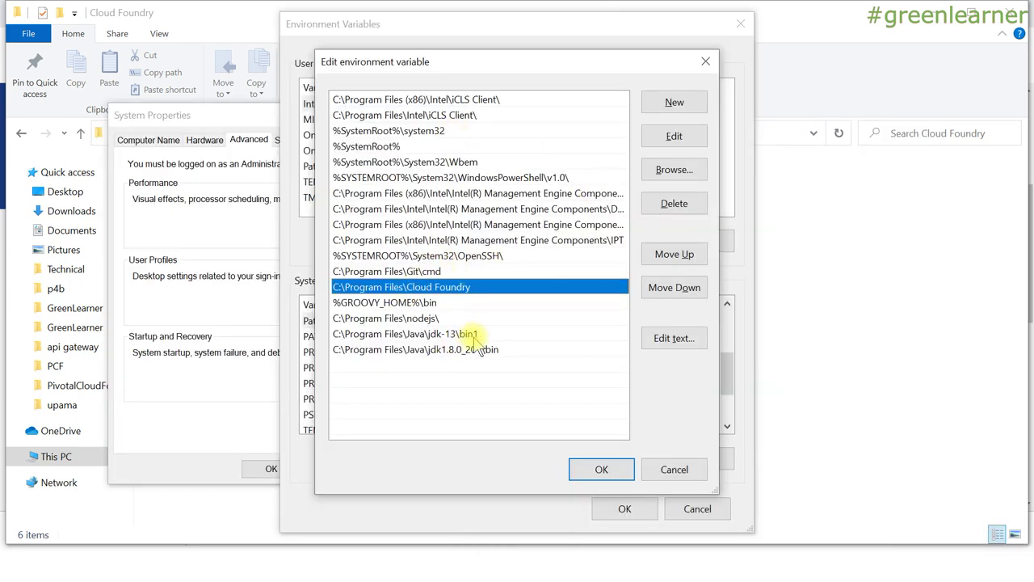
Accept the Path list and close Environment Variables and System Properties with OK.
click(600, 470)
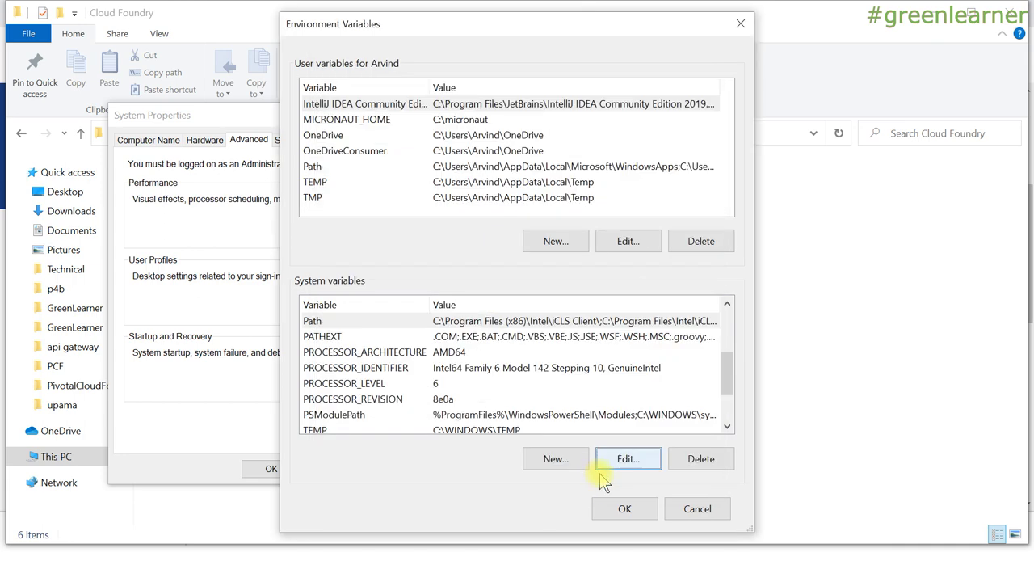
click(624, 509)
click(273, 469)
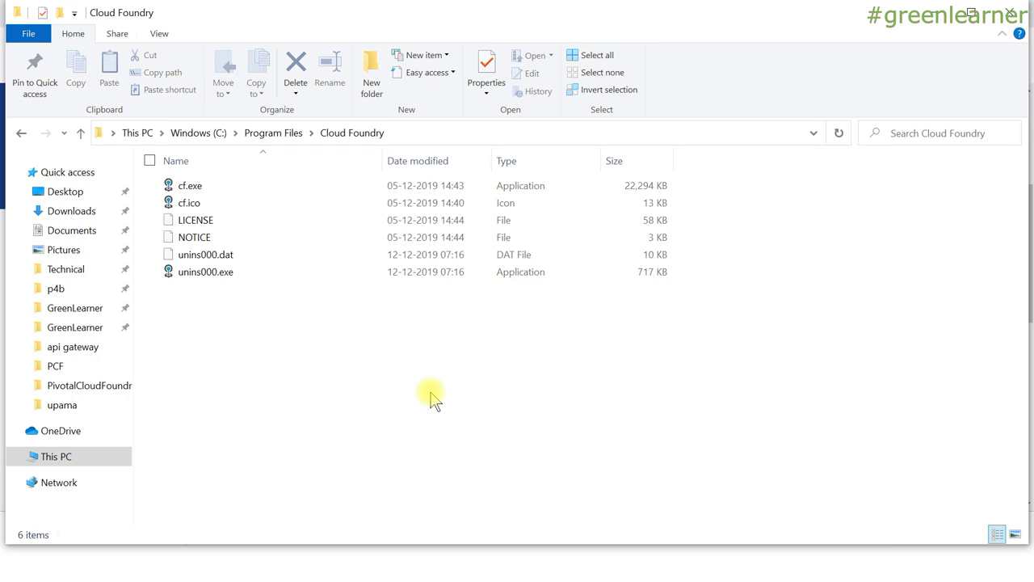
Launch Command Prompt by running cmd from the Run box.
key(super+r)
text(cmd)
click(128, 514)
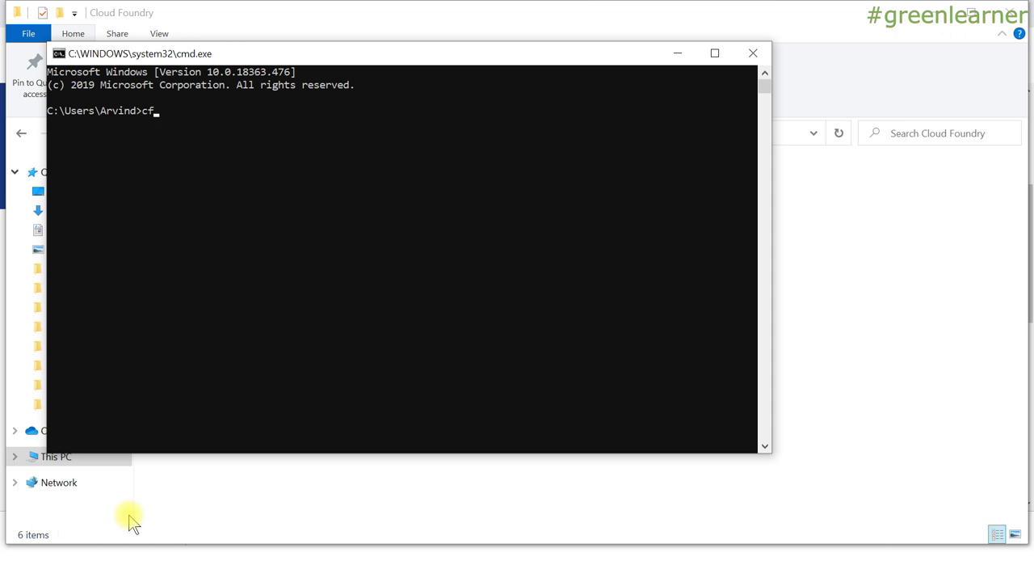
Run cf help -a and scroll up to the top of the listing showing version 6.48.0.
text(cf )
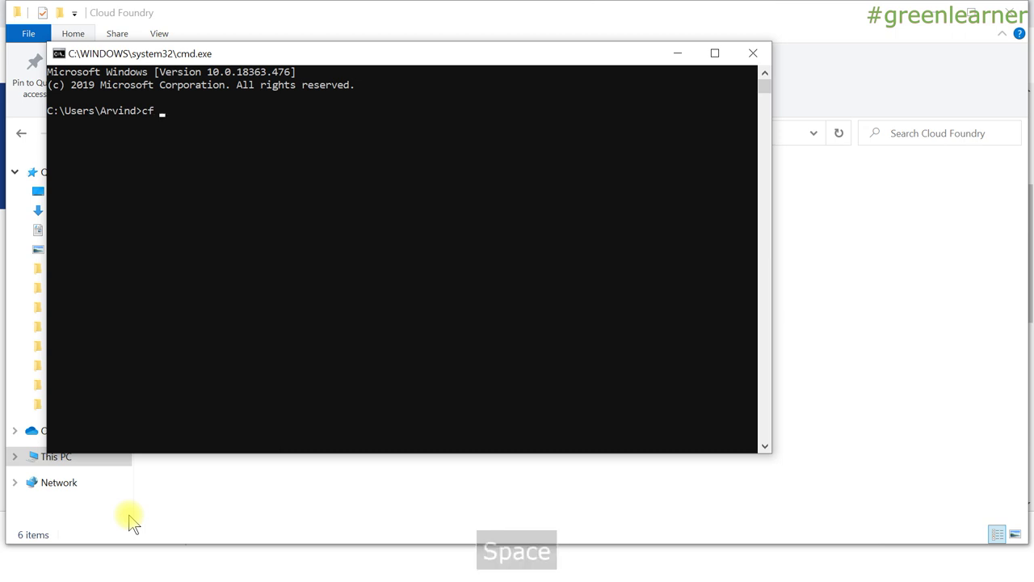
text(help -a)
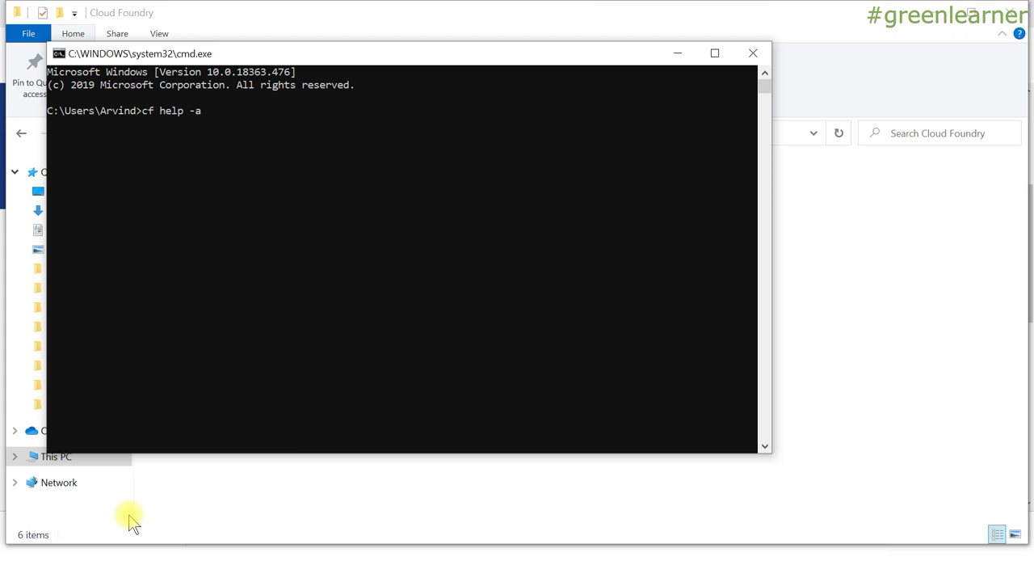
key(Return)
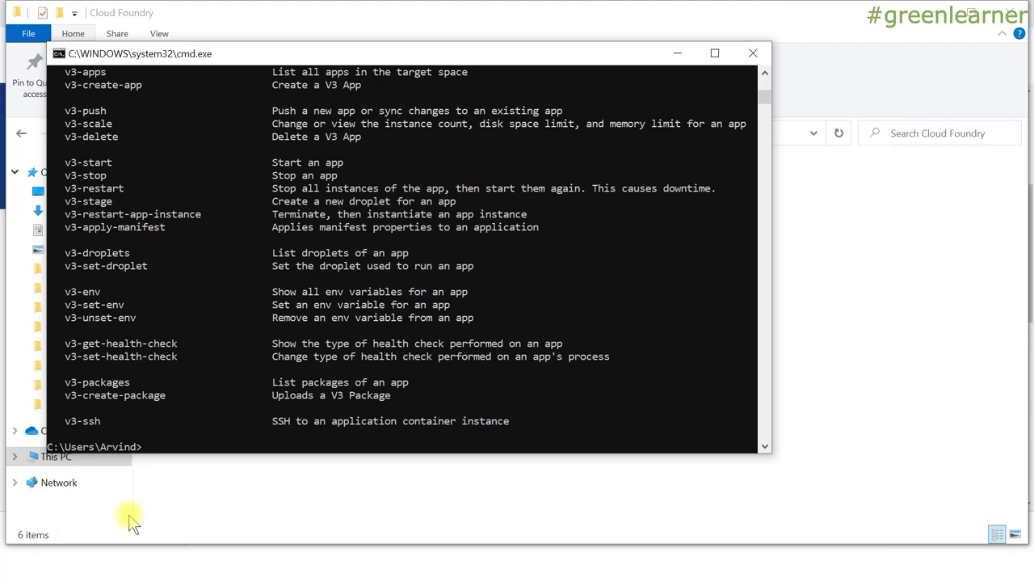
scroll(204, 179, up, 3)
scroll(204, 180, up, 20)
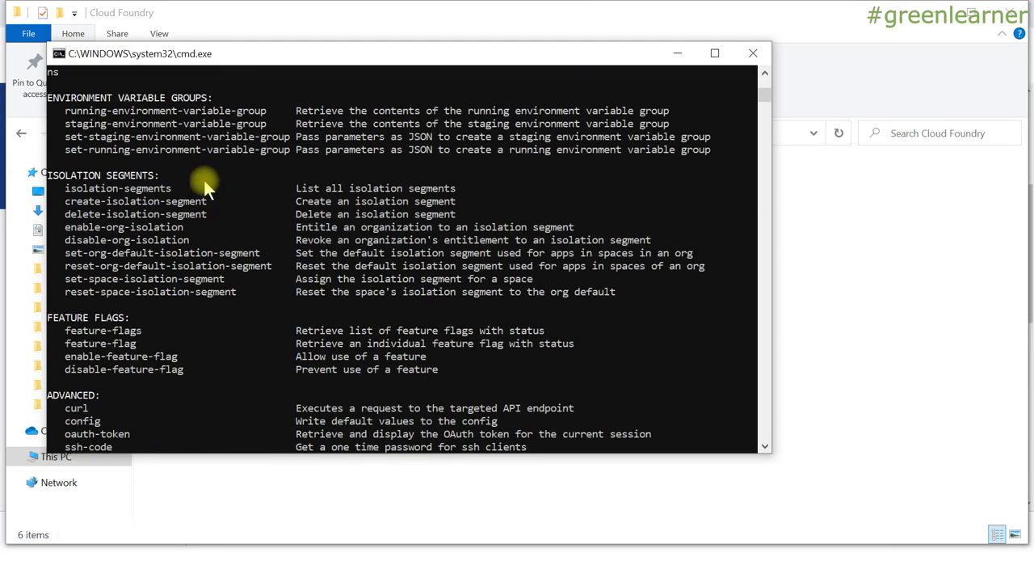
scroll(203, 180, up, 20)
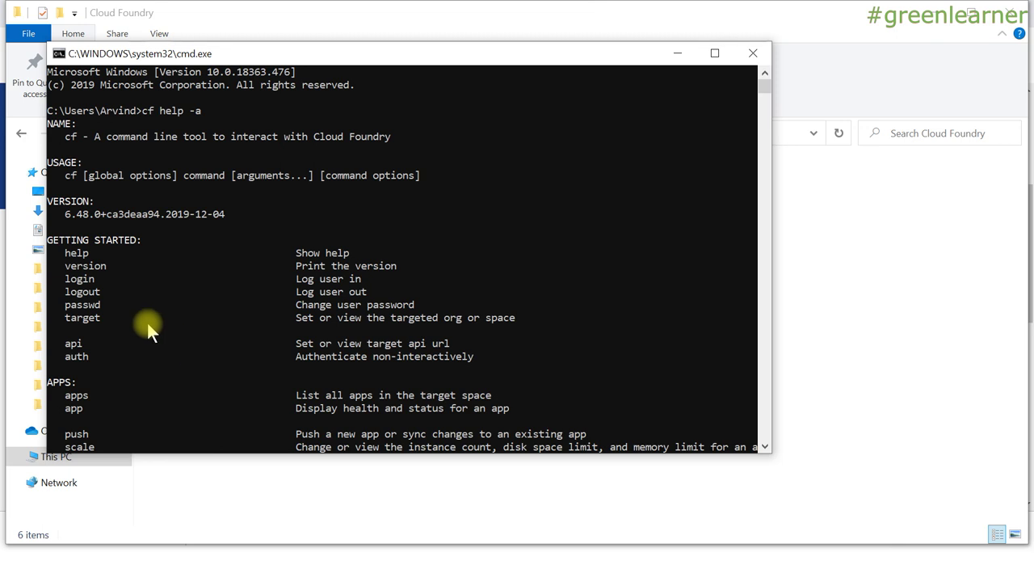
Run cf version to show 6.48.0+ca3deaa94.2019-12-04, highlight it, and type cf login.
text(cf)
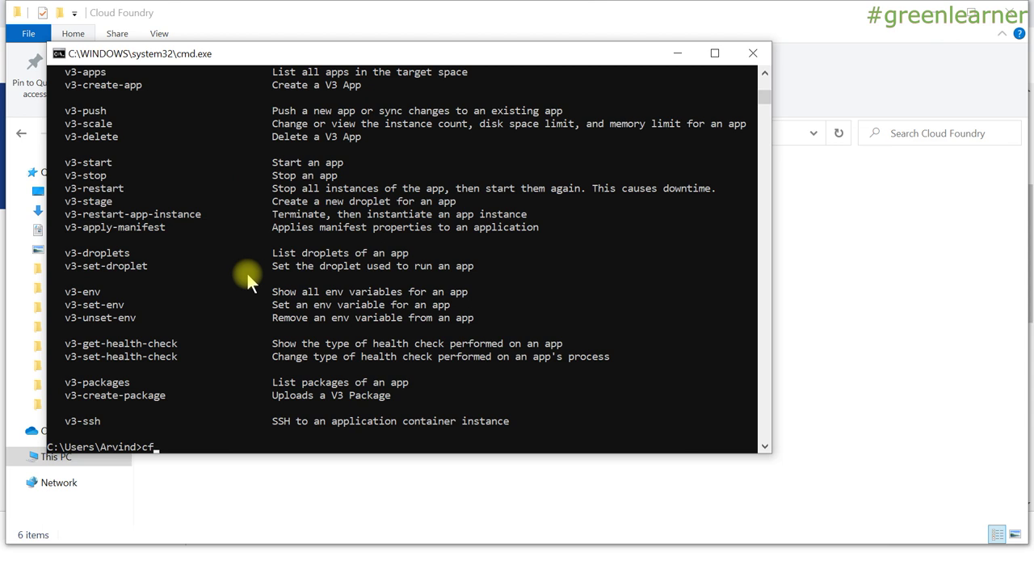
text( e)
text(ersion)
key(Return)
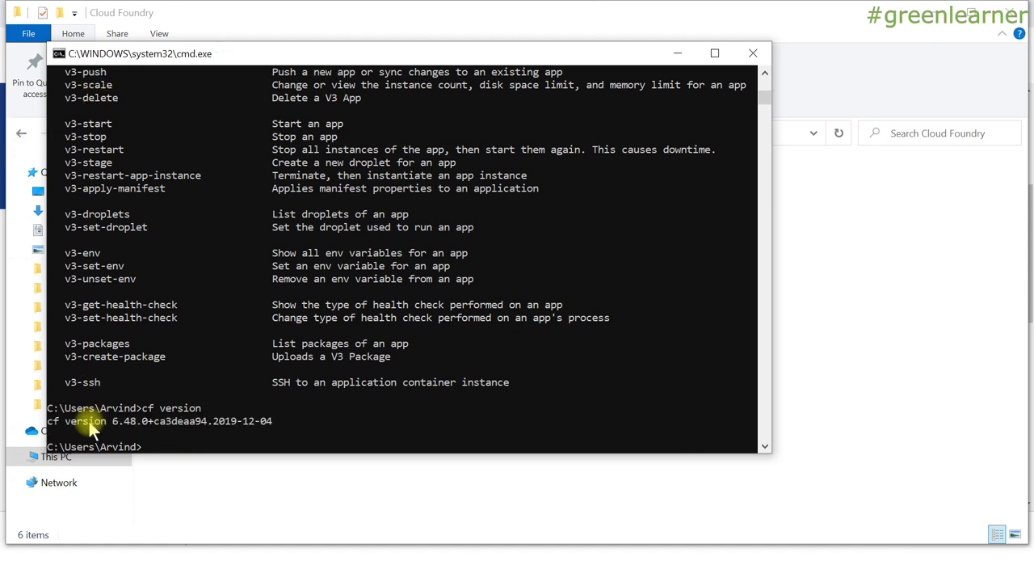
drag(72, 419, 264, 423)
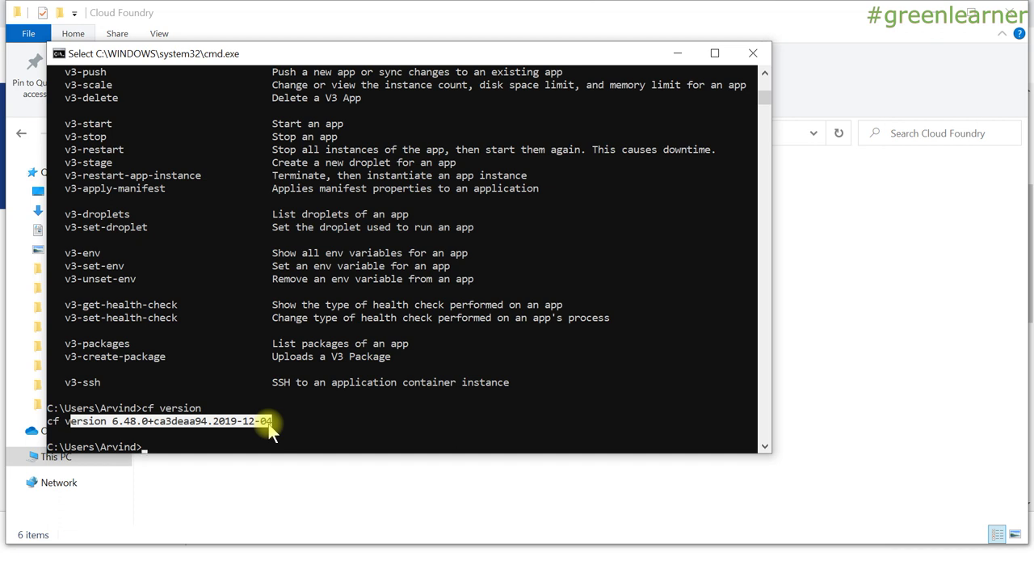
text(cf login)
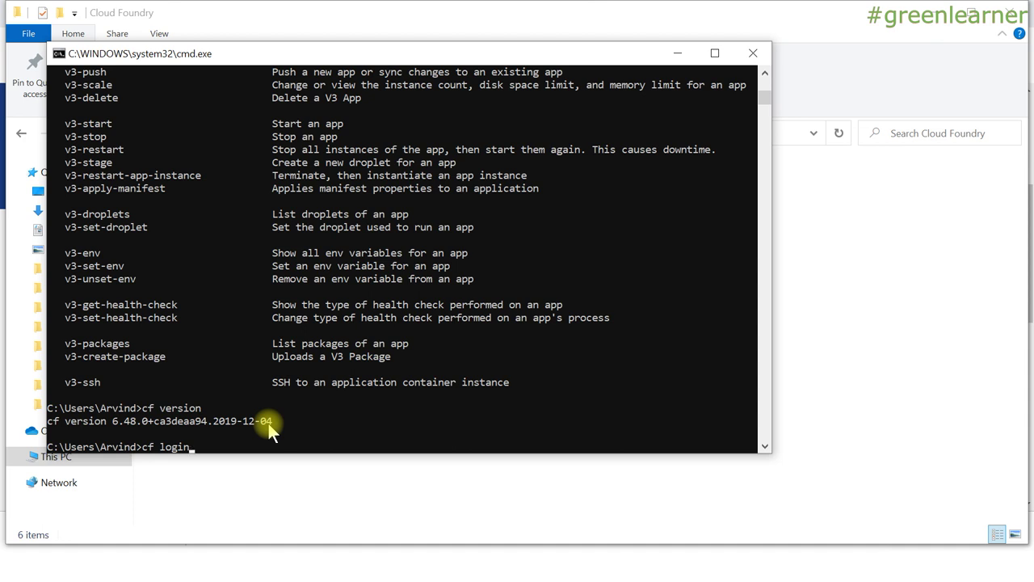
Start cf login against api.run.pivotal.io, then switch over to the Chrome window.
key(Return)
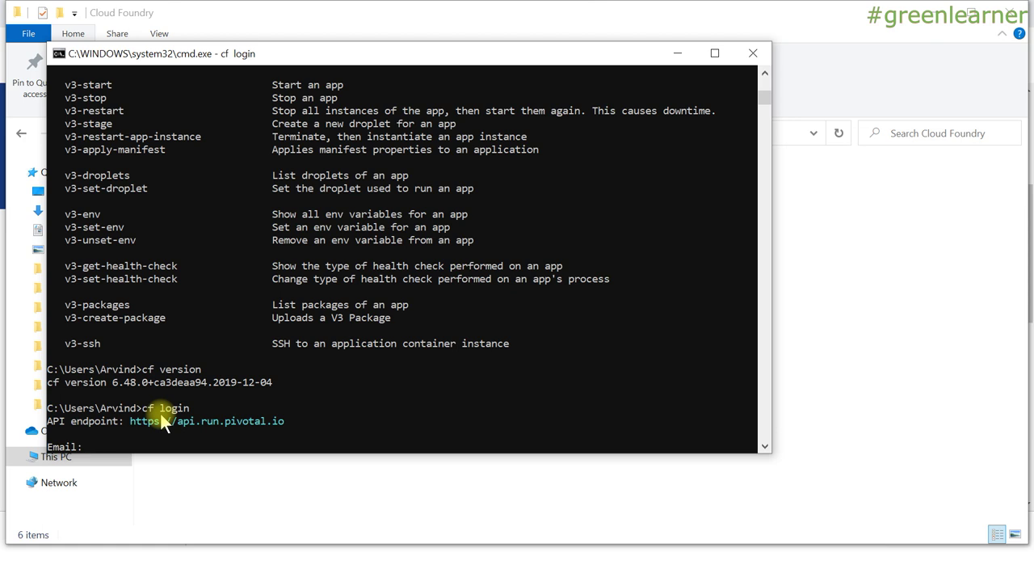
key(alt+Tab)
key(alt+Tab)
key(alt+Tab)
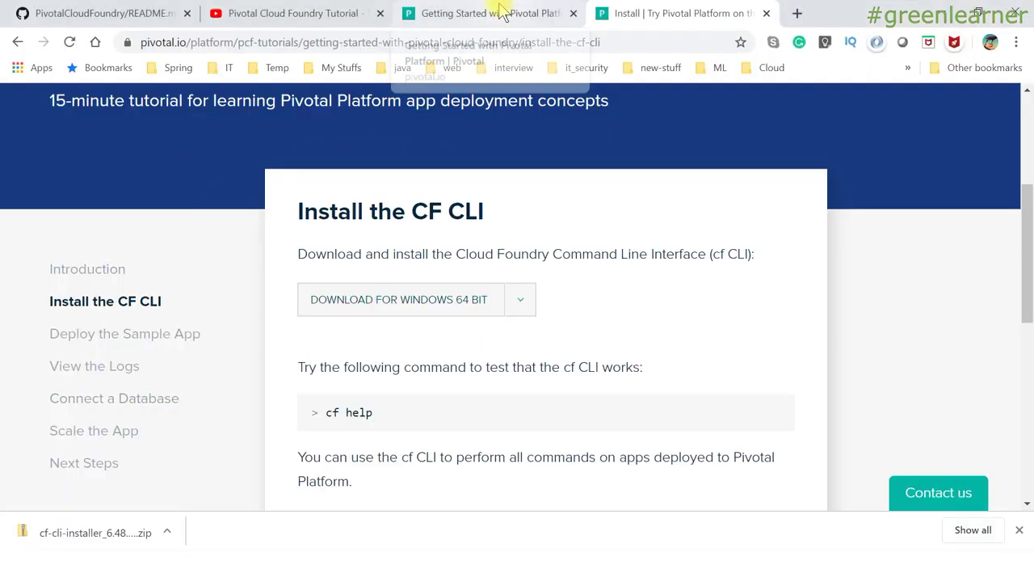
Go from the Getting Started with Pivotal Platform page to the Pivotal sign-in page.
click(493, 12)
scroll(520, 261, up, 3)
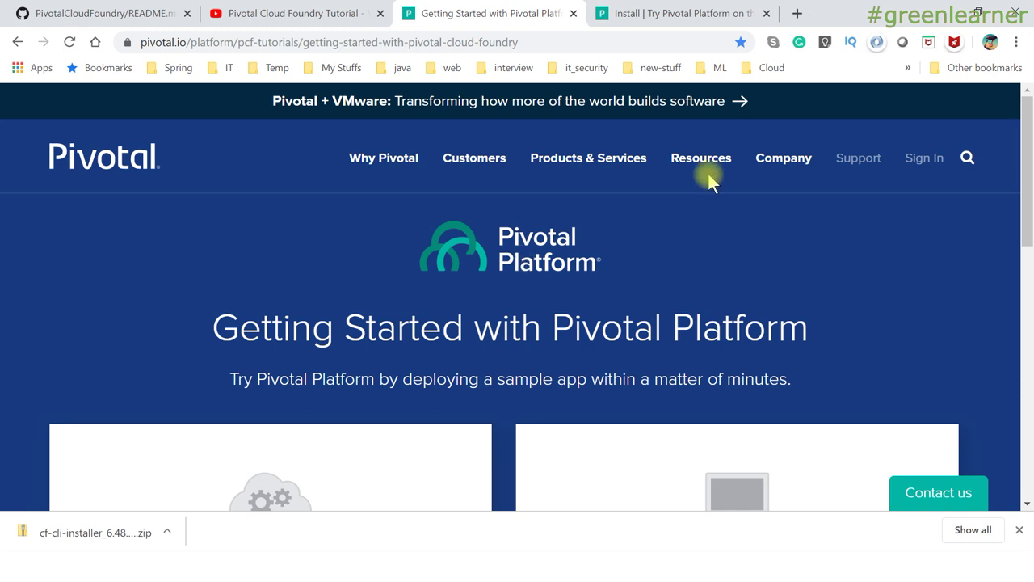
ctrl+click(926, 158)
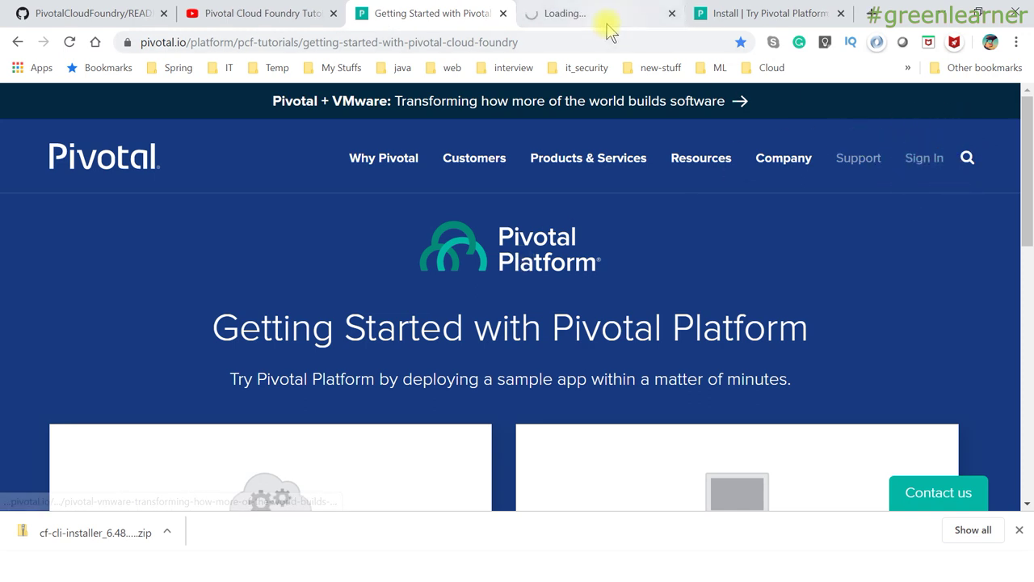
click(608, 24)
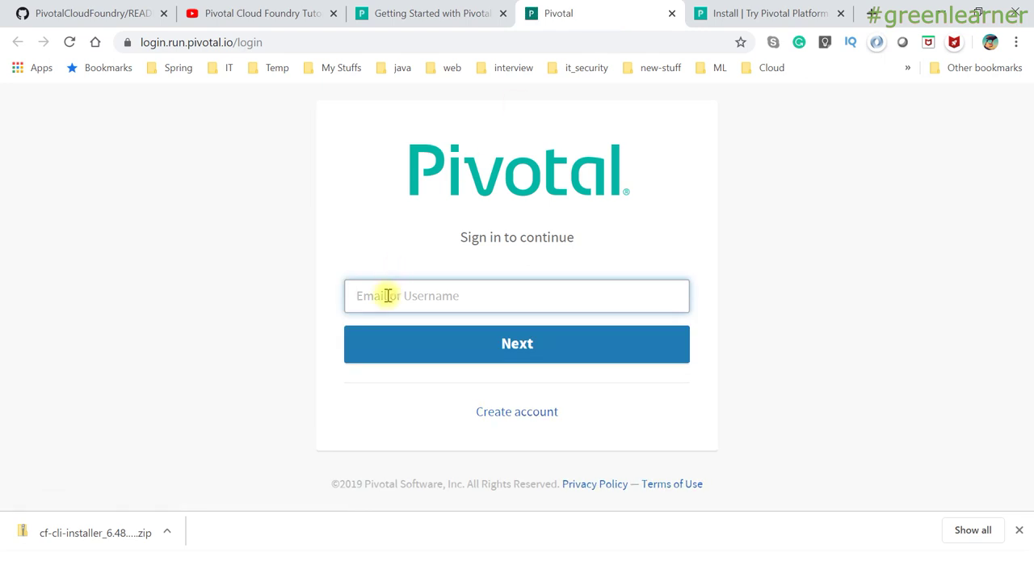
Look over the Create your Pivotal Account form, then follow its Sign in link.
click(514, 413)
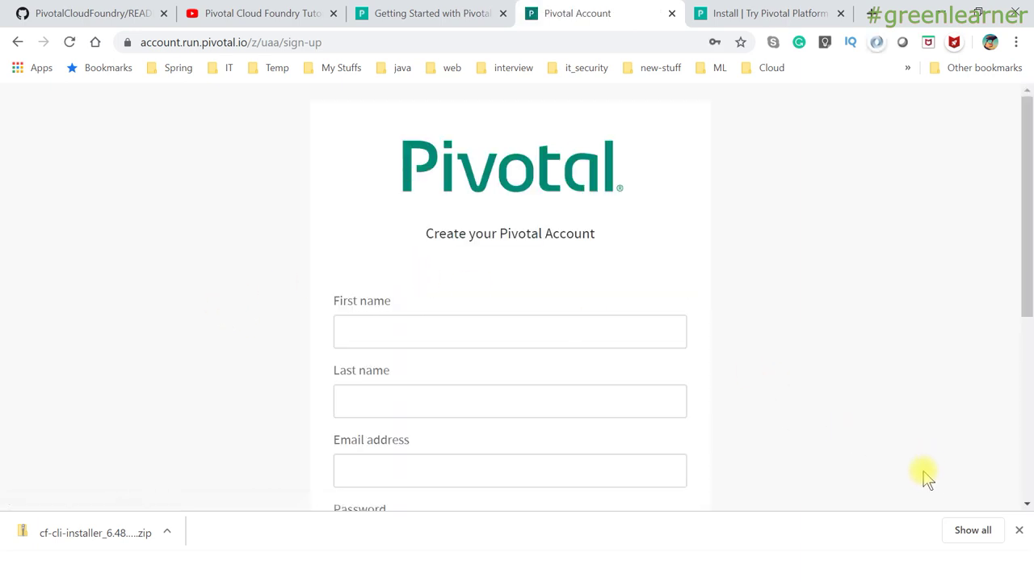
scroll(878, 321, down, 2)
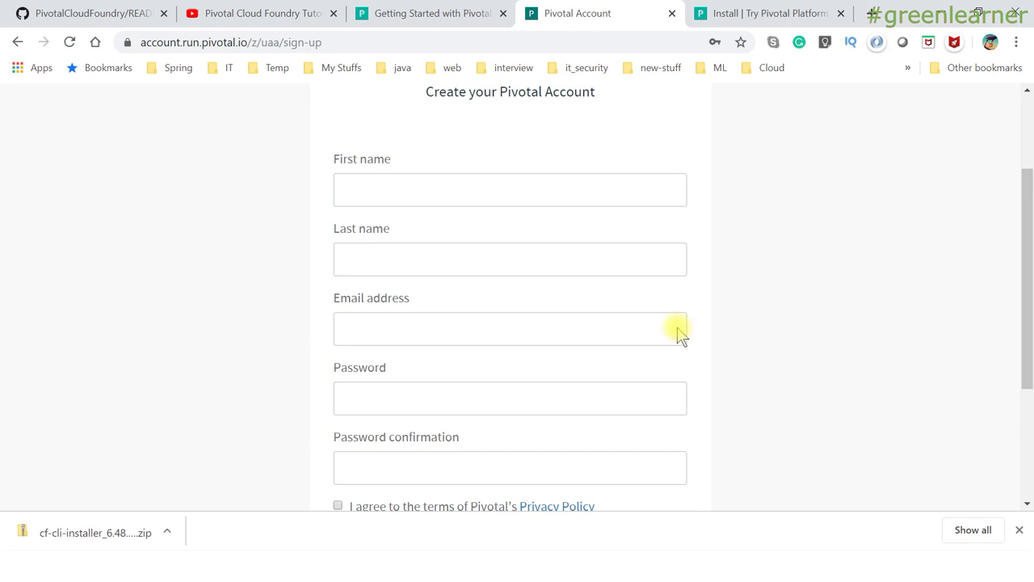
scroll(529, 302, down, 3)
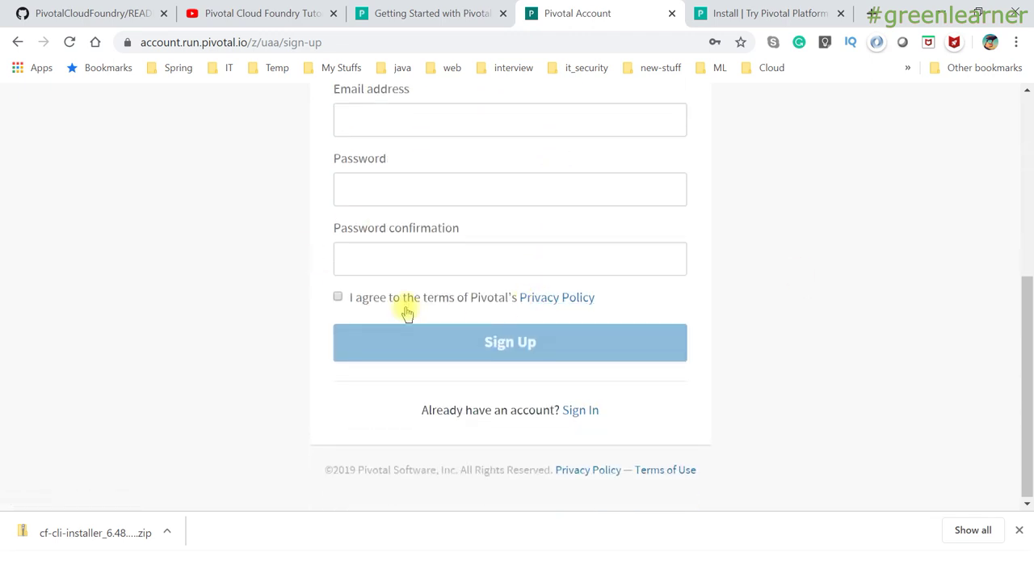
click(485, 254)
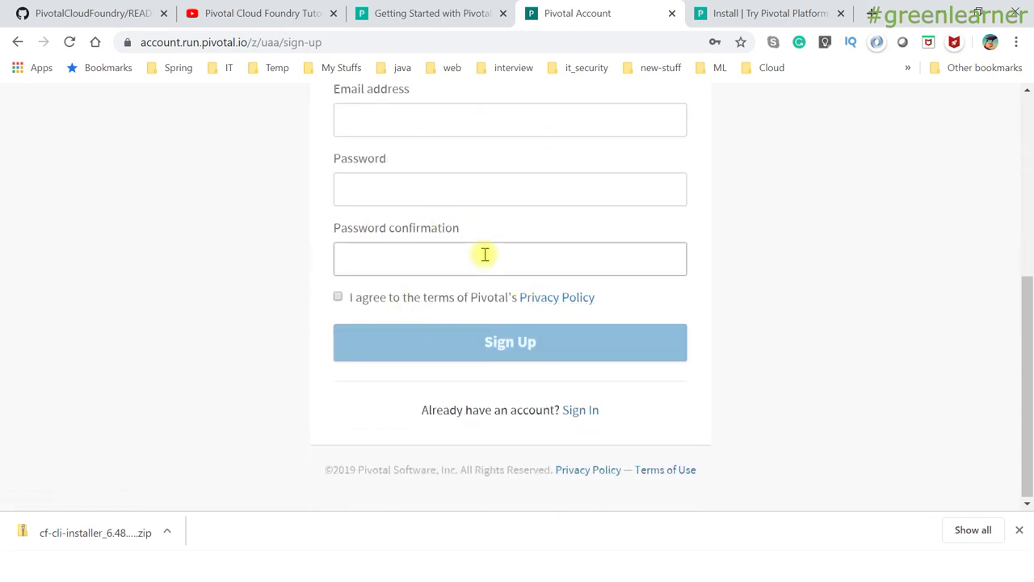
scroll(485, 255, up, 3)
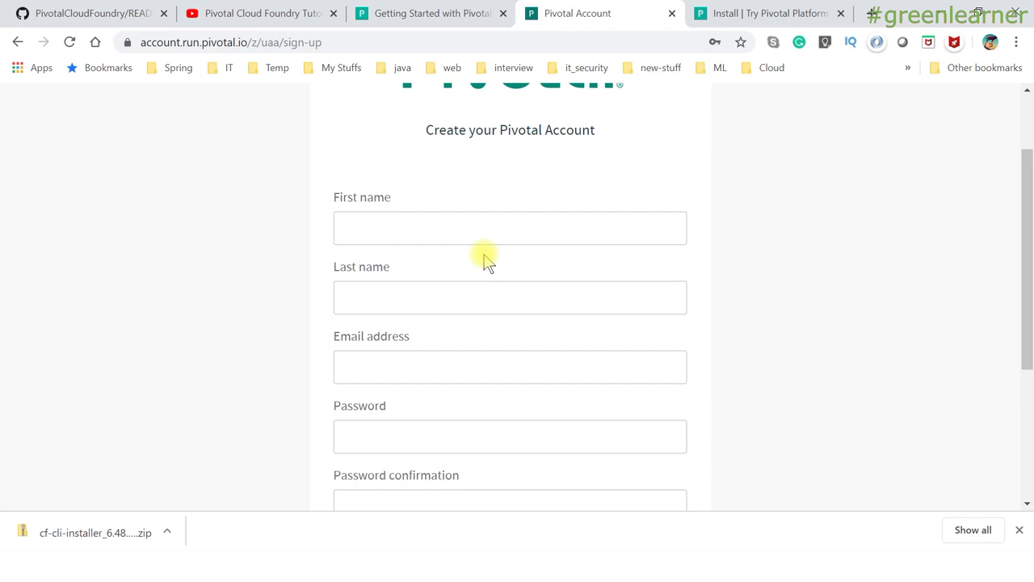
scroll(485, 261, down, 3)
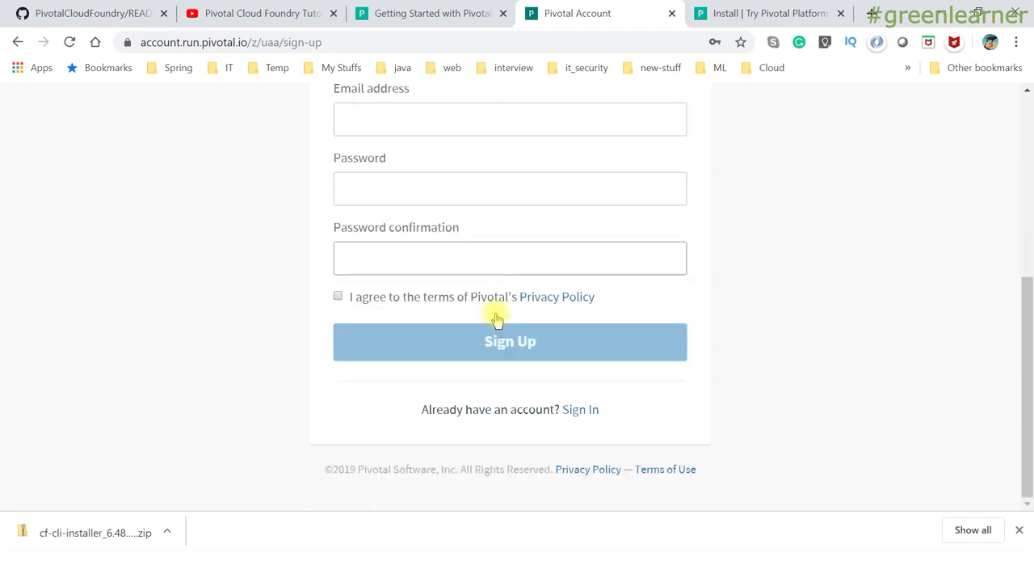
click(588, 412)
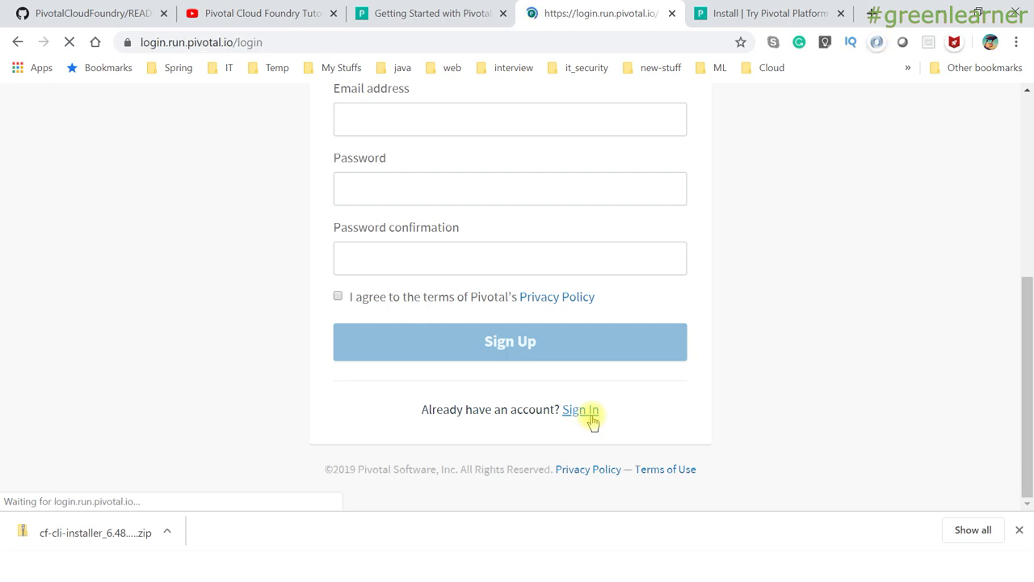
Fill in the saved account email address and continue to the password step.
click(397, 296)
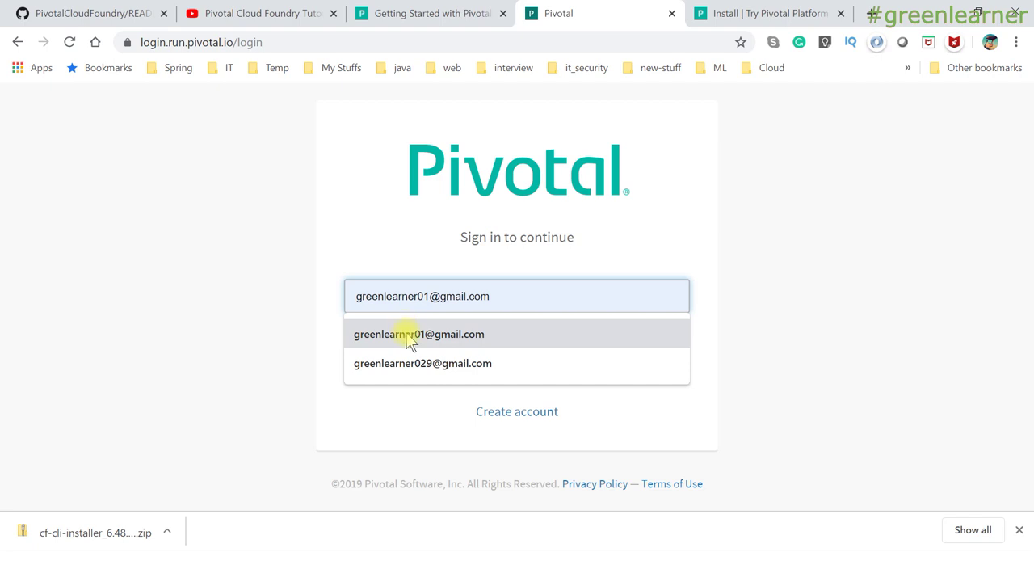
click(408, 340)
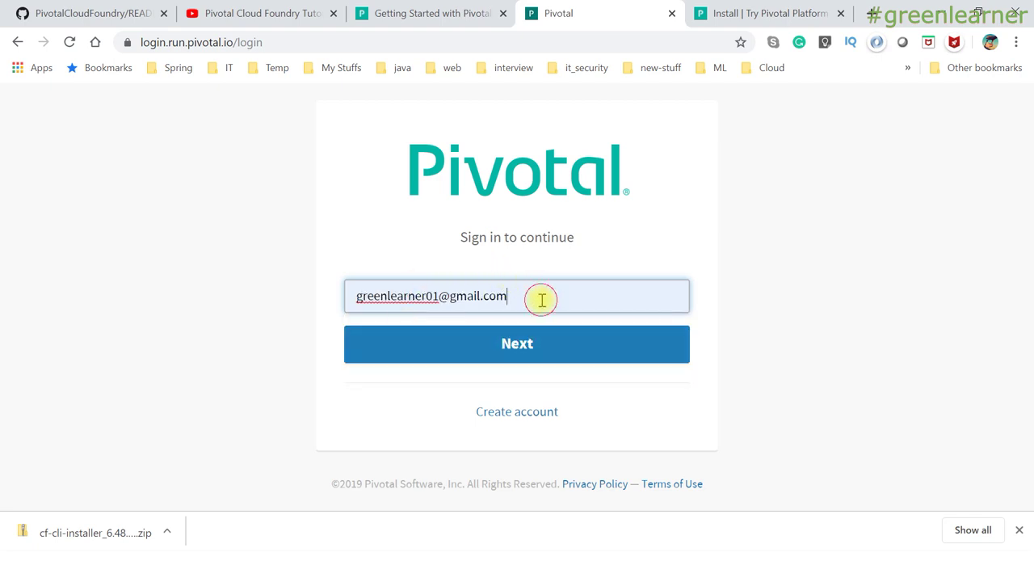
click(507, 345)
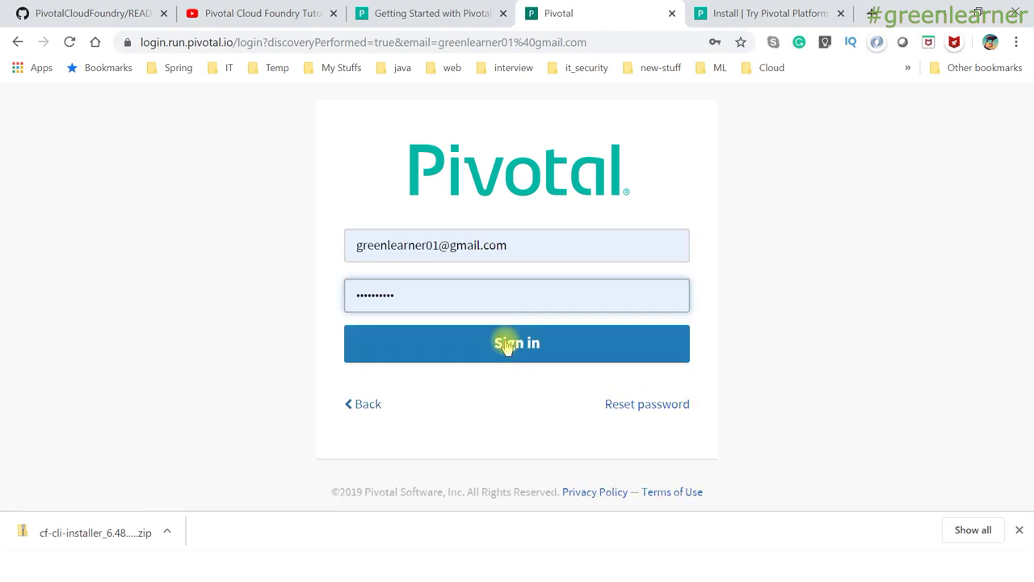
Replace the autofilled password with the account password and sign in.
click(417, 295)
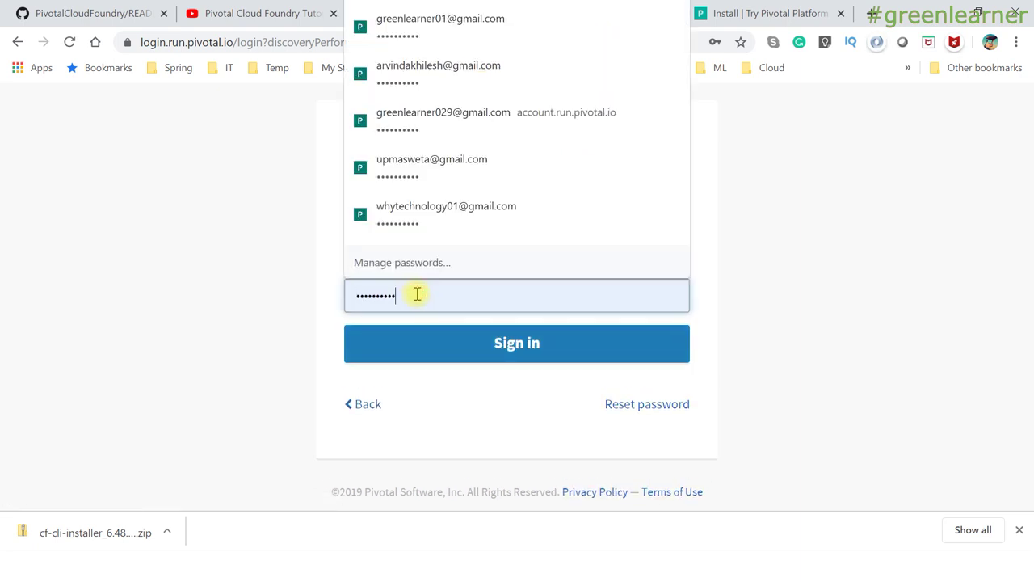
key(ctrl+a)
key(BackSpace)
text(••••••••••)
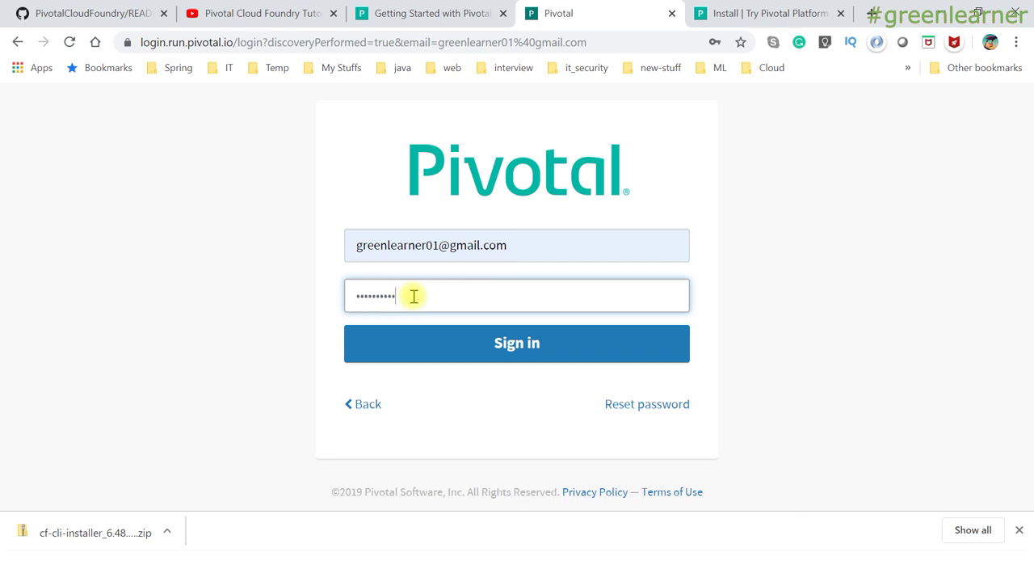
click(471, 340)
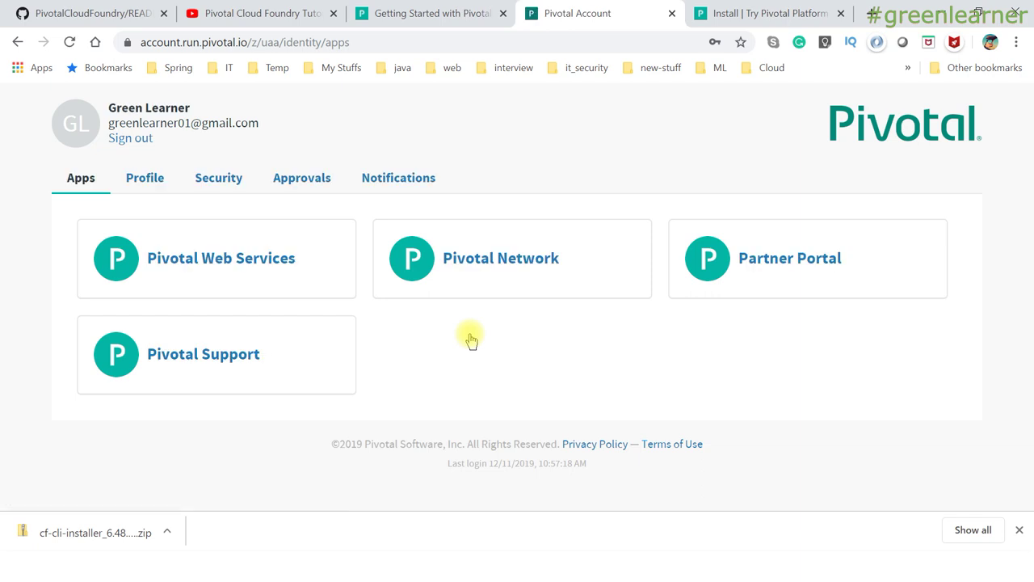
Open the Pivotal Web Services console, check its Create an Org page, then switch to the slide show.
click(218, 265)
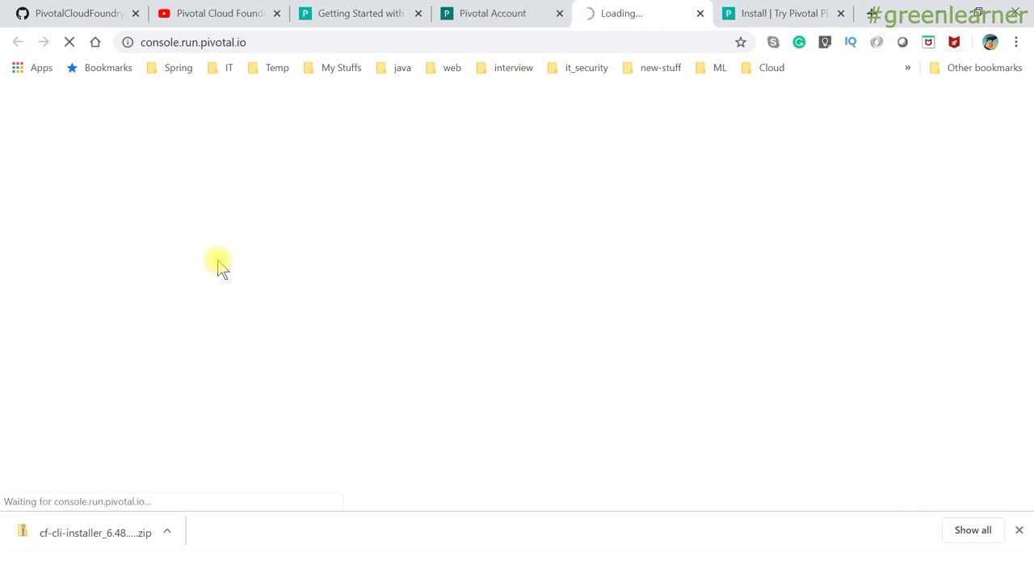
click(507, 20)
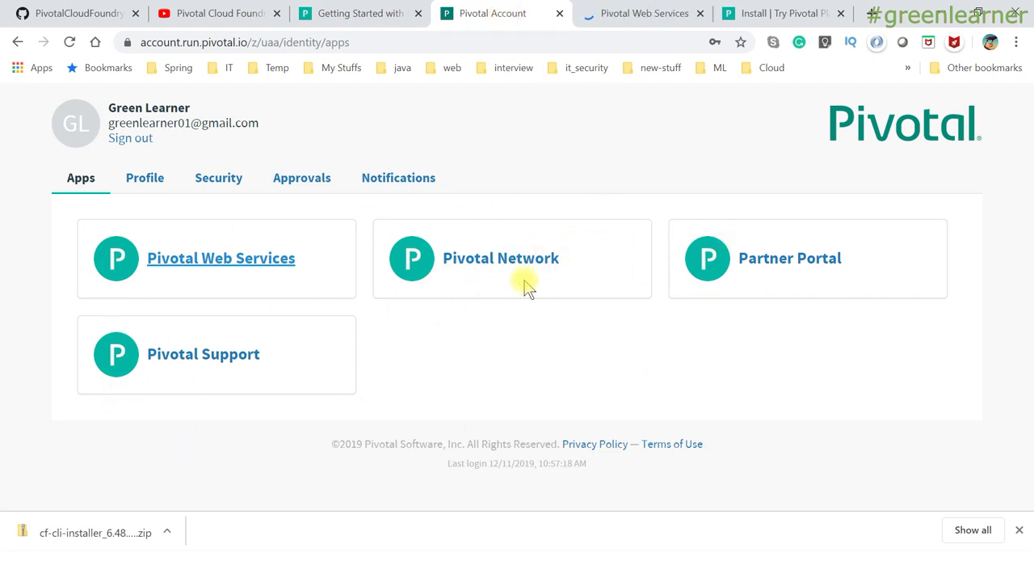
click(642, 18)
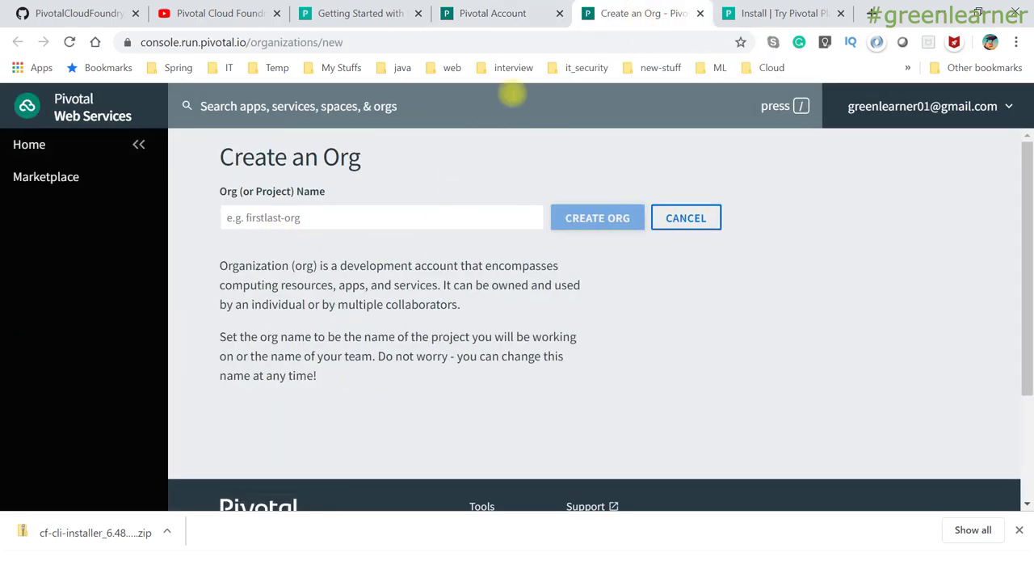
click(517, 16)
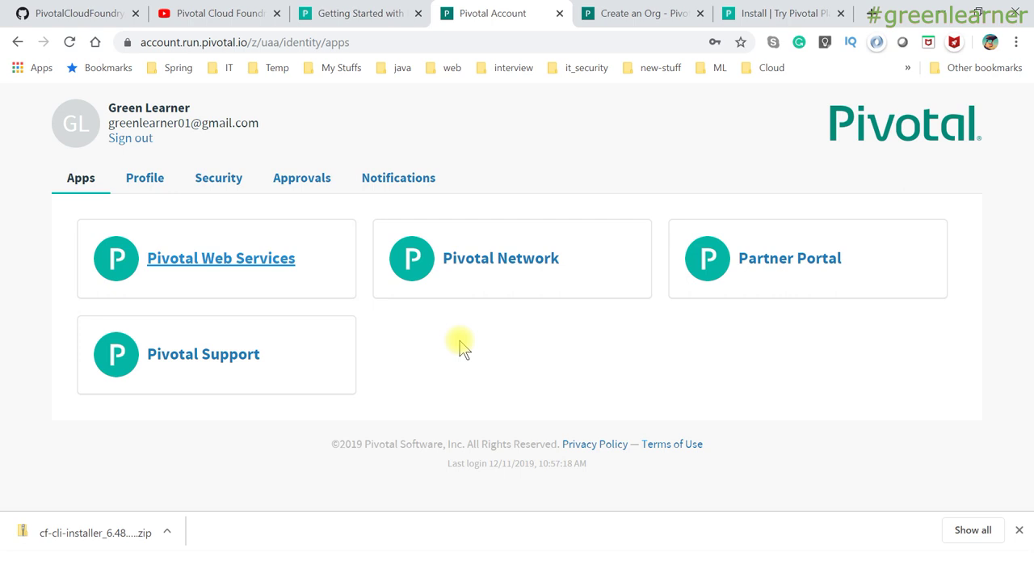
key(alt+Tab)
key(alt+Tab)
key(alt+Tab)
key(alt+Tab)
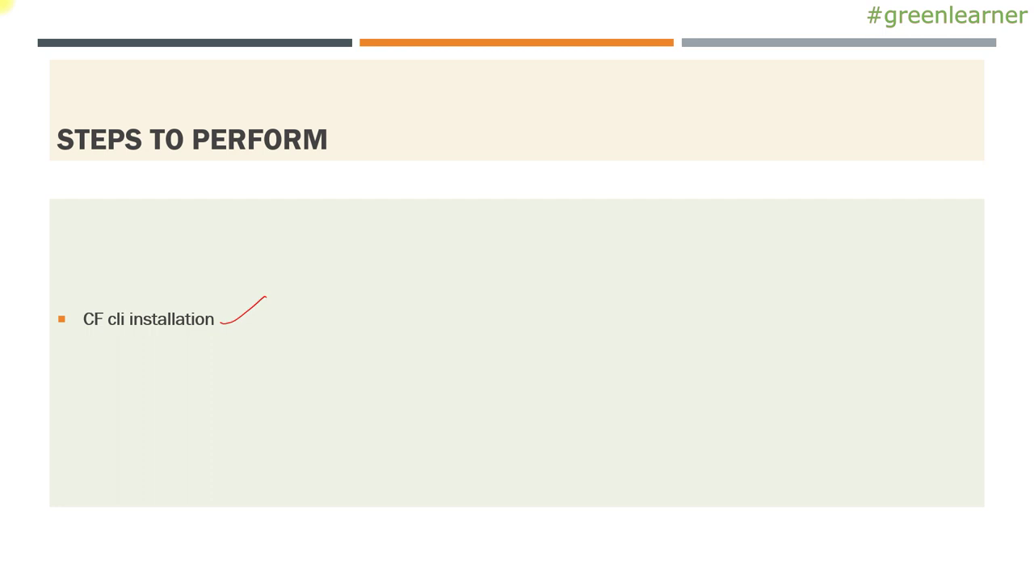
Reveal the Registration and ORG/SPACE bullets, then return to the Claim Your Free Trial page.
key(Right)
key(Right)
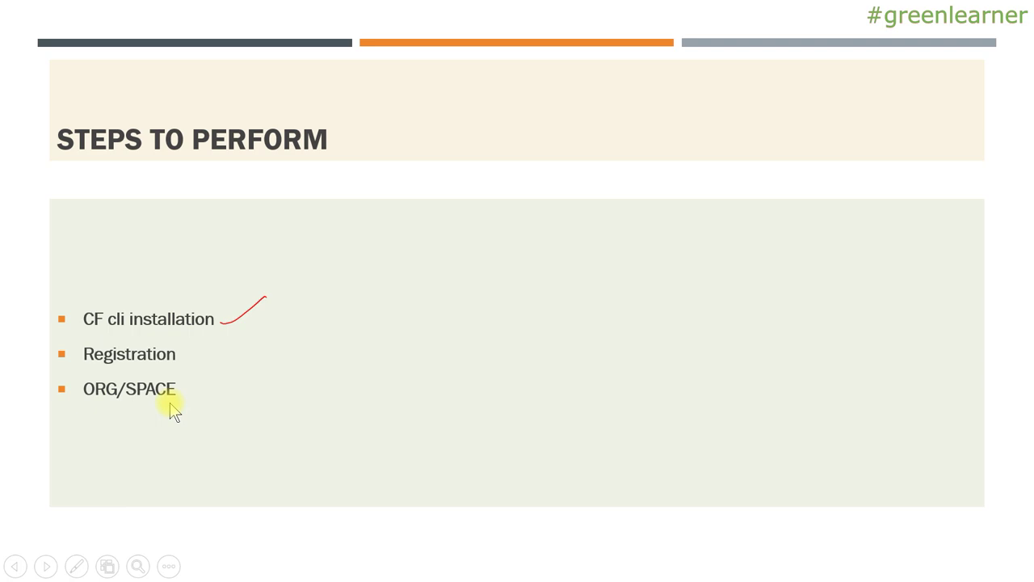
key(alt+Tab)
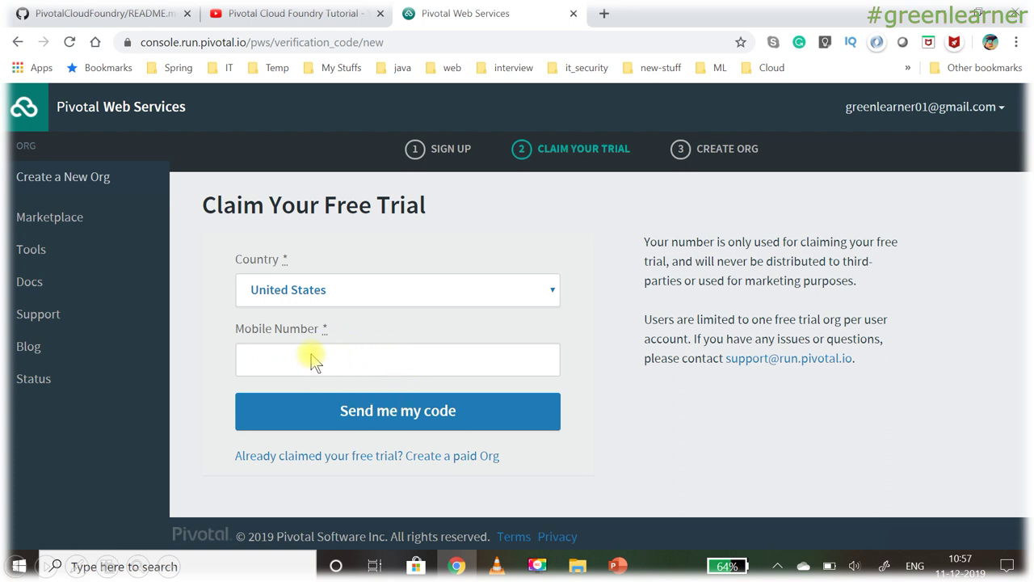
Send the trial SMS verification code, then start entering an Org Name on Create an Org.
click(398, 412)
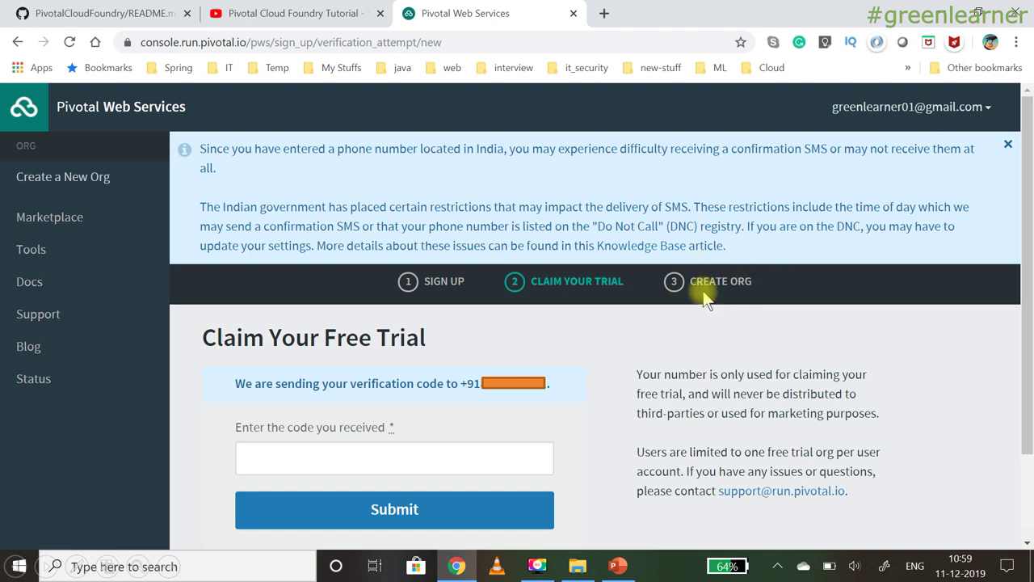
key(alt+Tab)
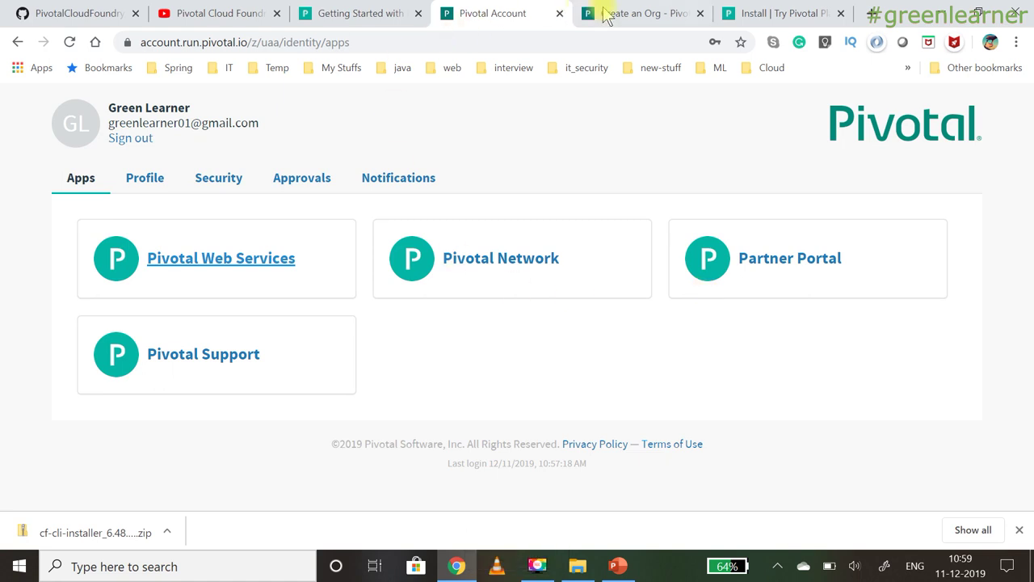
click(614, 13)
click(346, 223)
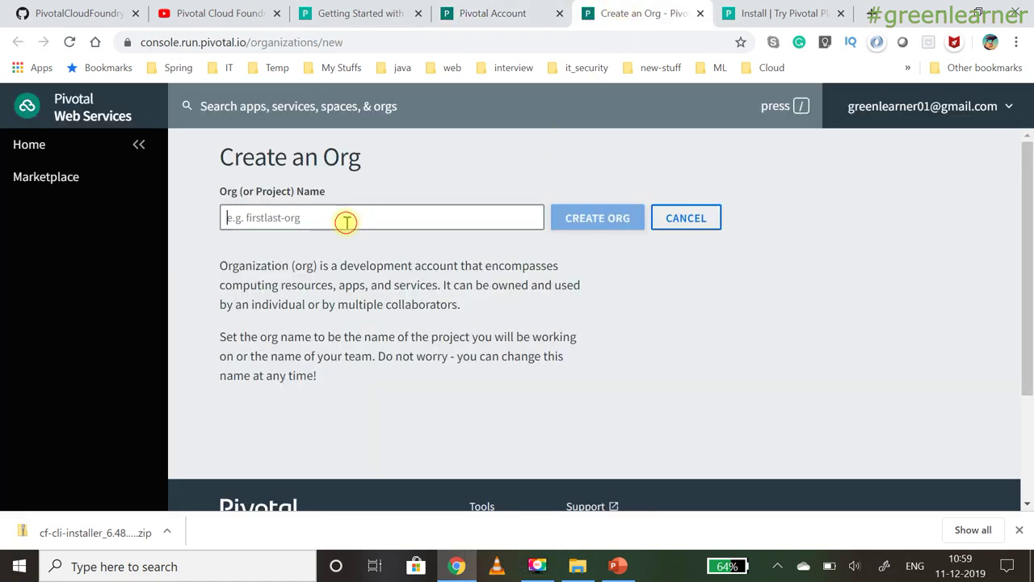
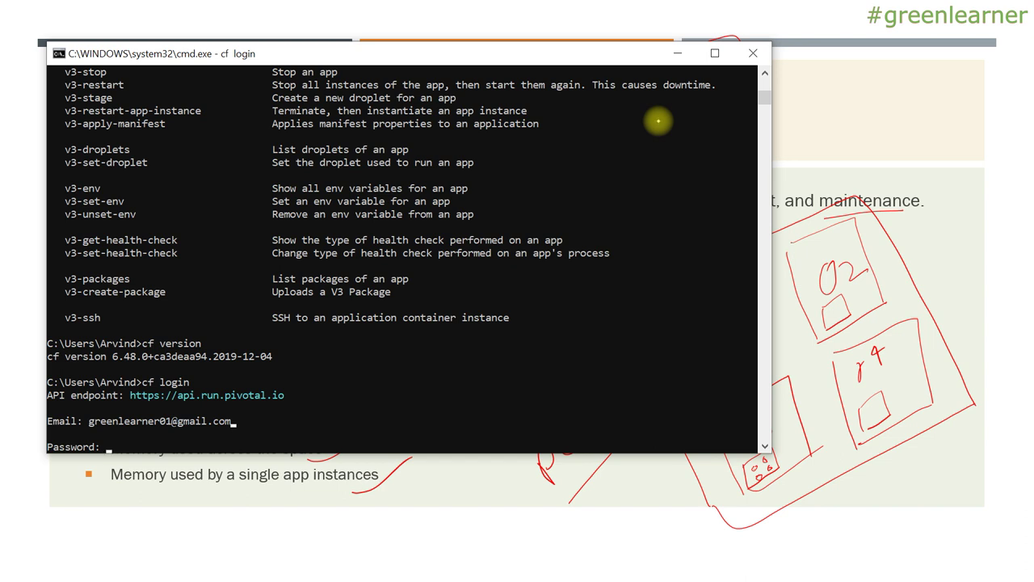
Resubmit the account password until cf login authenticates OK and targets org greenlearner-test.
key(Return)
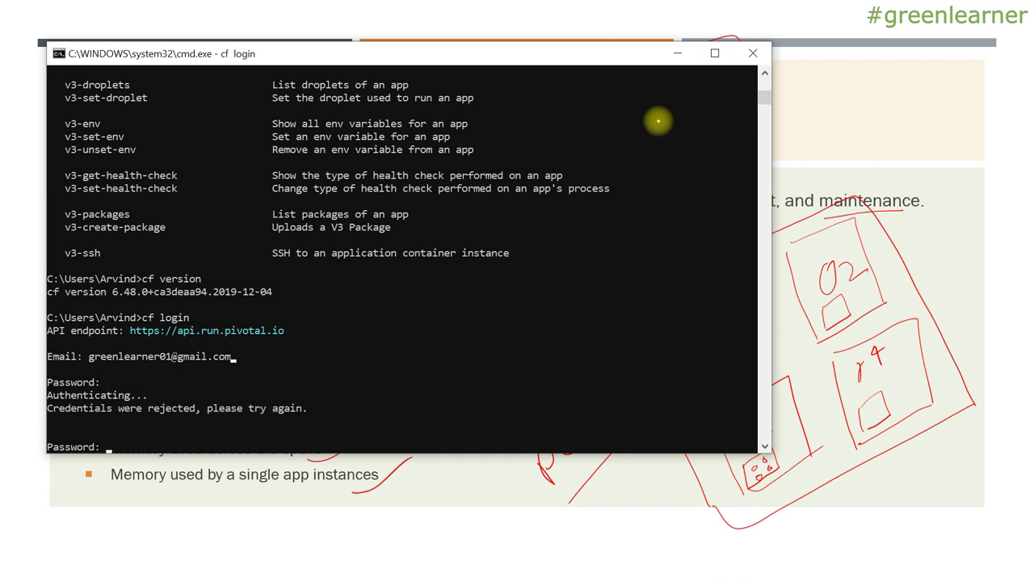
key(Return)
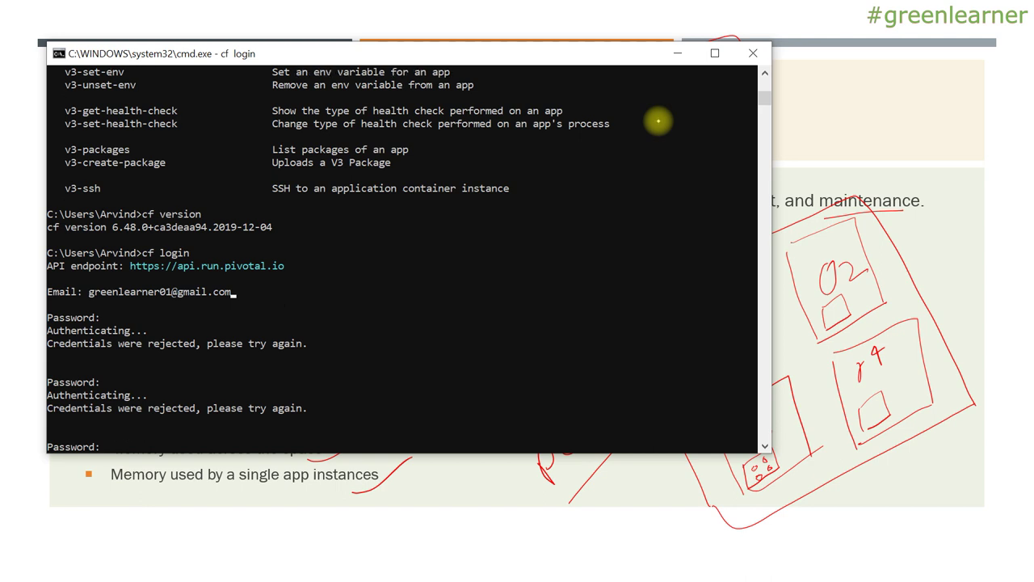
key(Return)
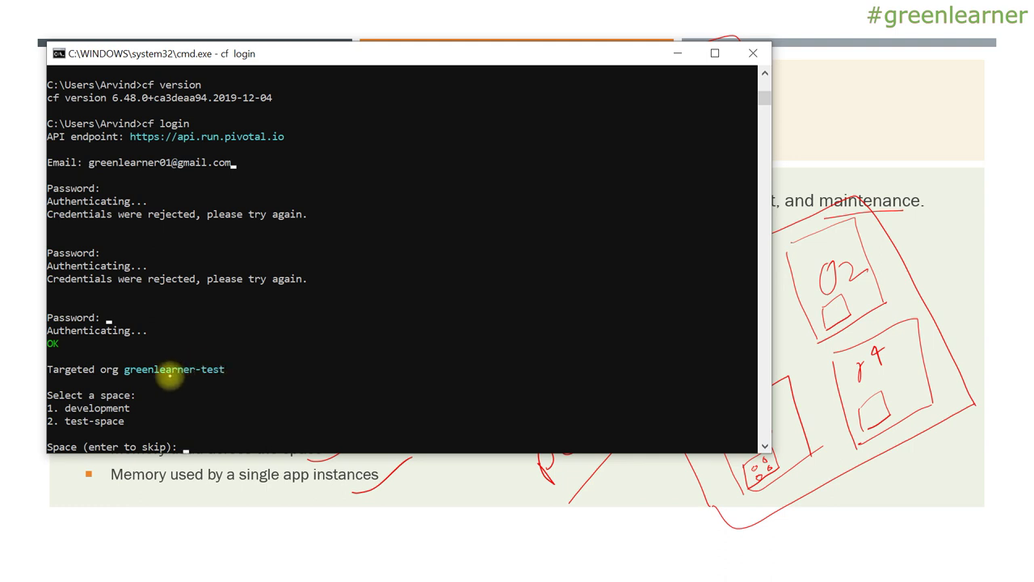
Answer the space prompt with 1 to target the development space.
drag(136, 383, 227, 381)
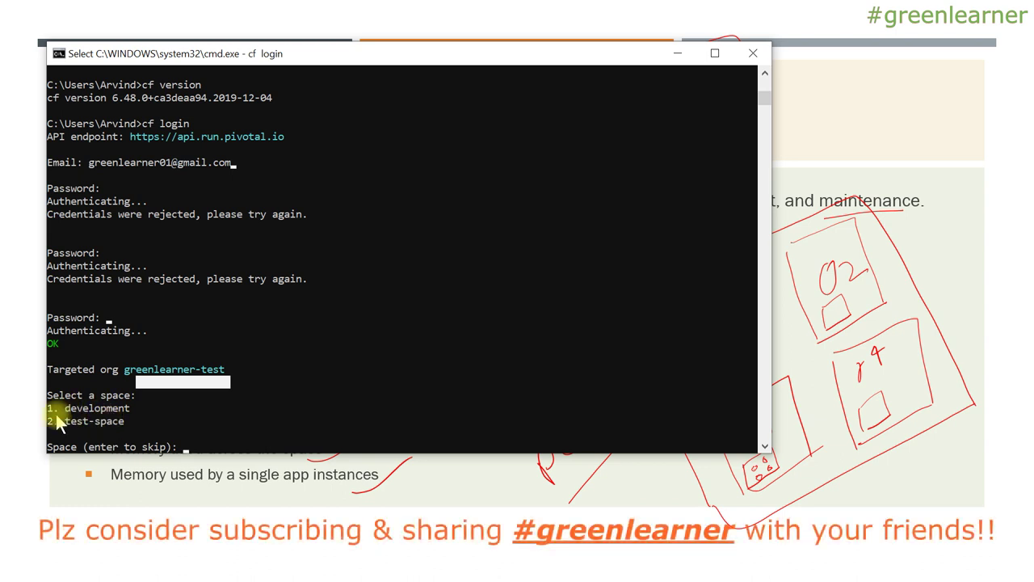
click(211, 415)
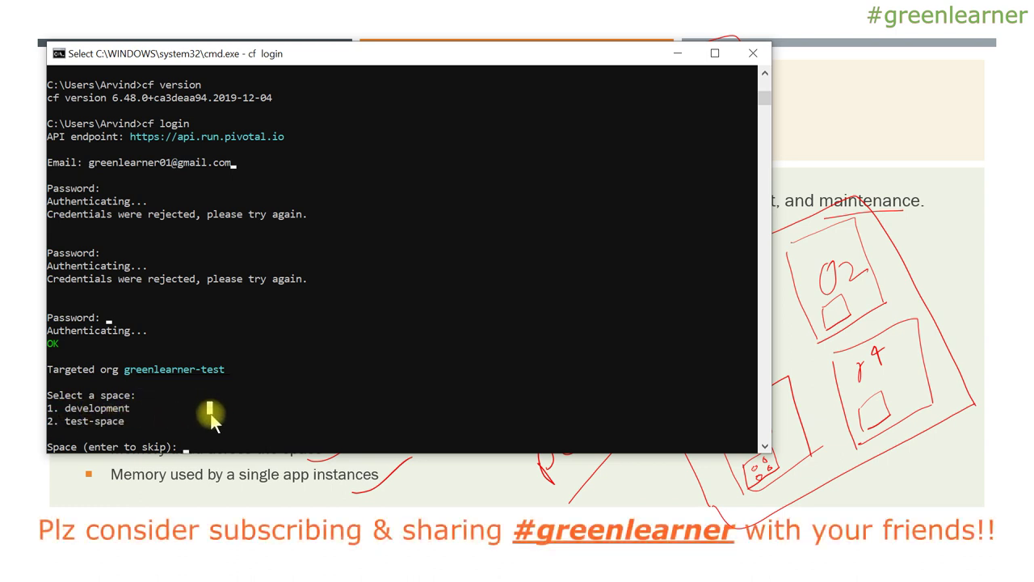
key(Escape)
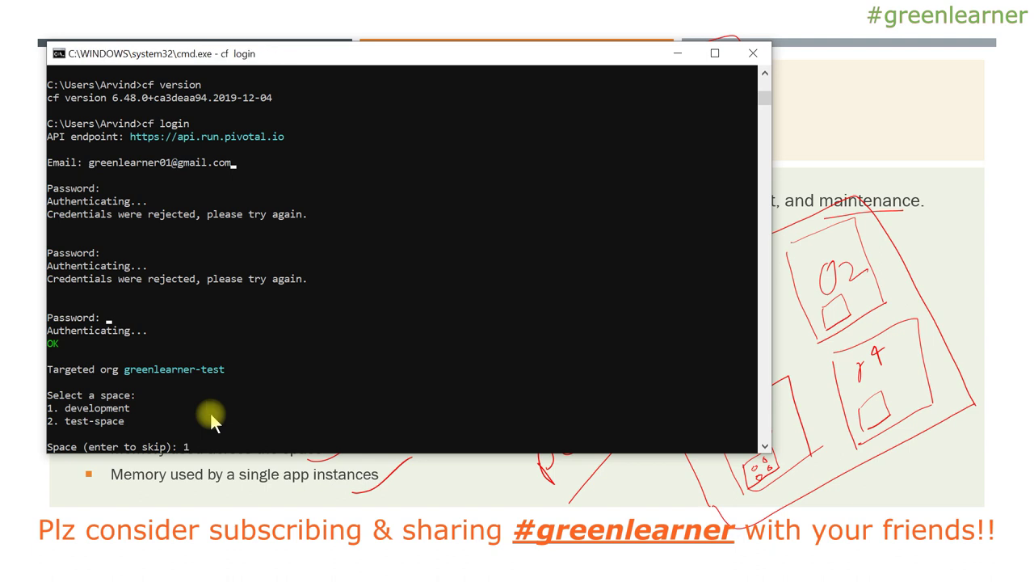
text(1)
key(Return)
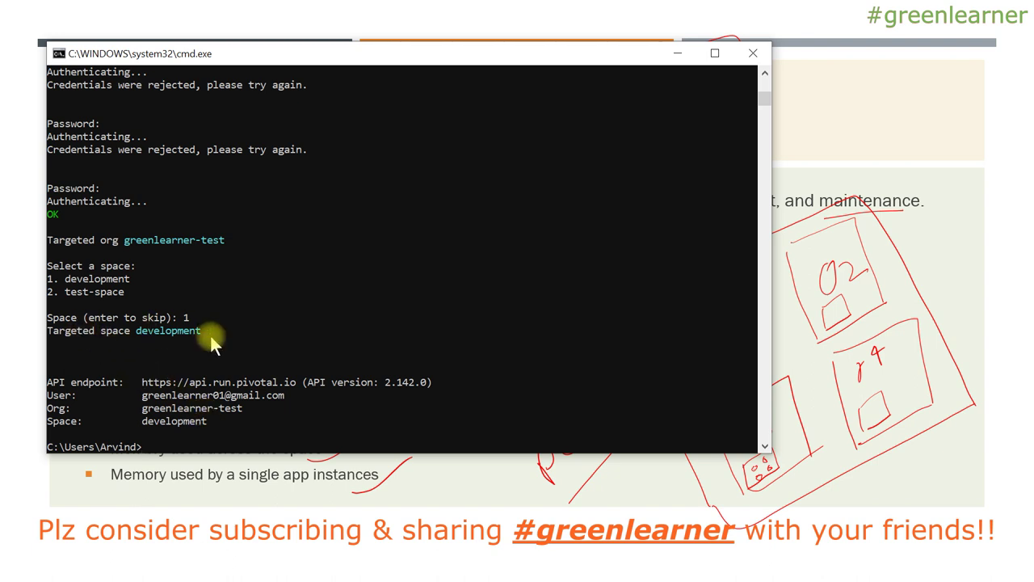
Highlight the API endpoint, user, org and space values in the login output, then return to the slides.
drag(143, 383, 374, 386)
drag(143, 396, 288, 398)
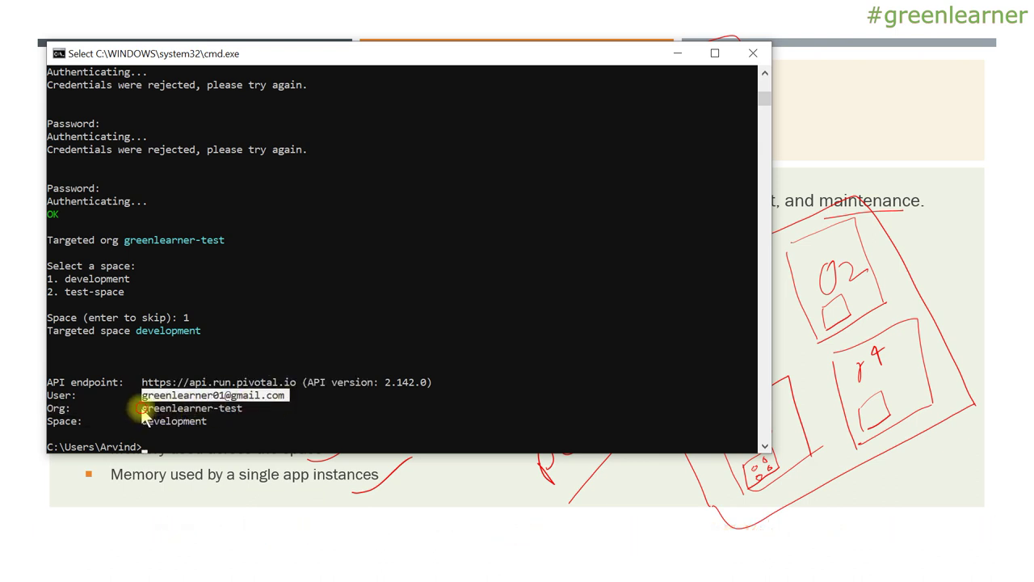
drag(138, 409, 219, 409)
drag(142, 424, 212, 426)
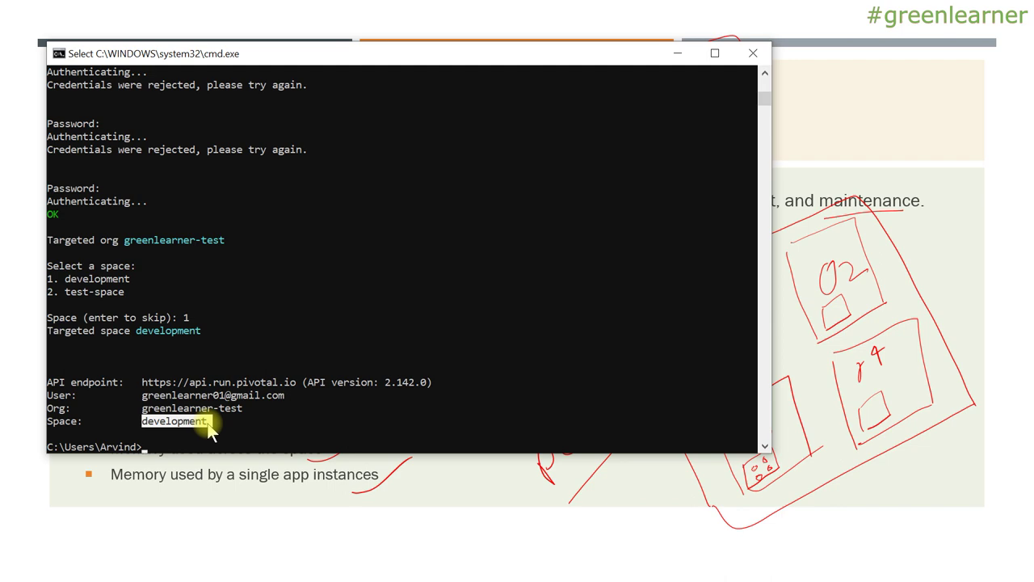
key(alt+Tab)
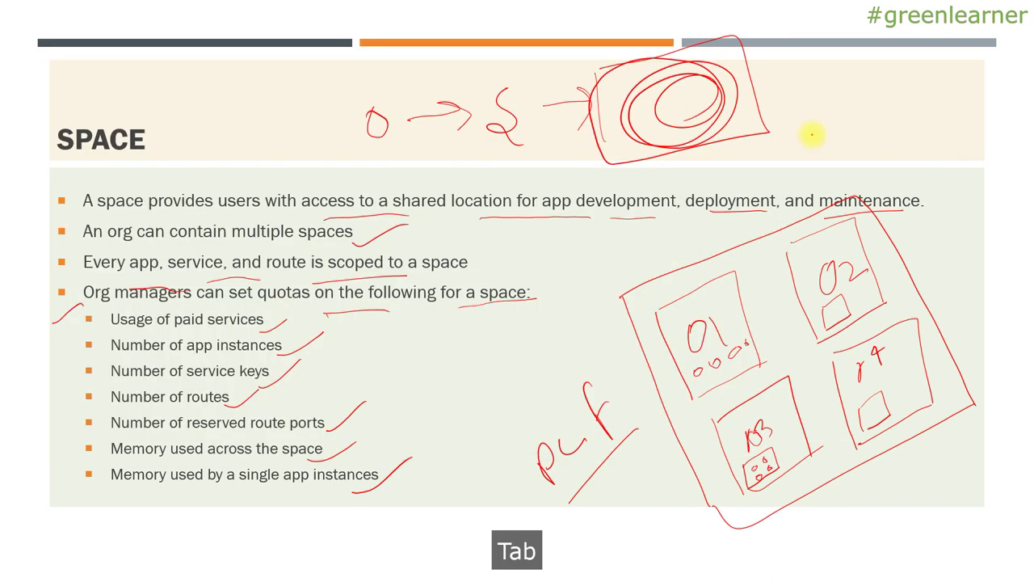
Open test-space in the Pivotal Web Services console to show it has 0 apps, then return to the command prompt.
key(alt+Tab)
key(alt+Tab)
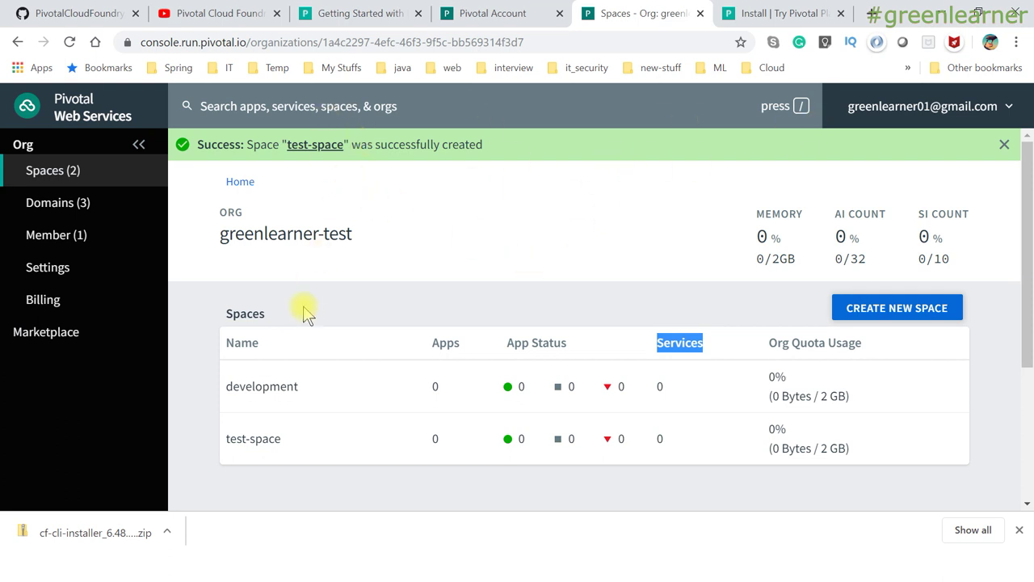
click(252, 446)
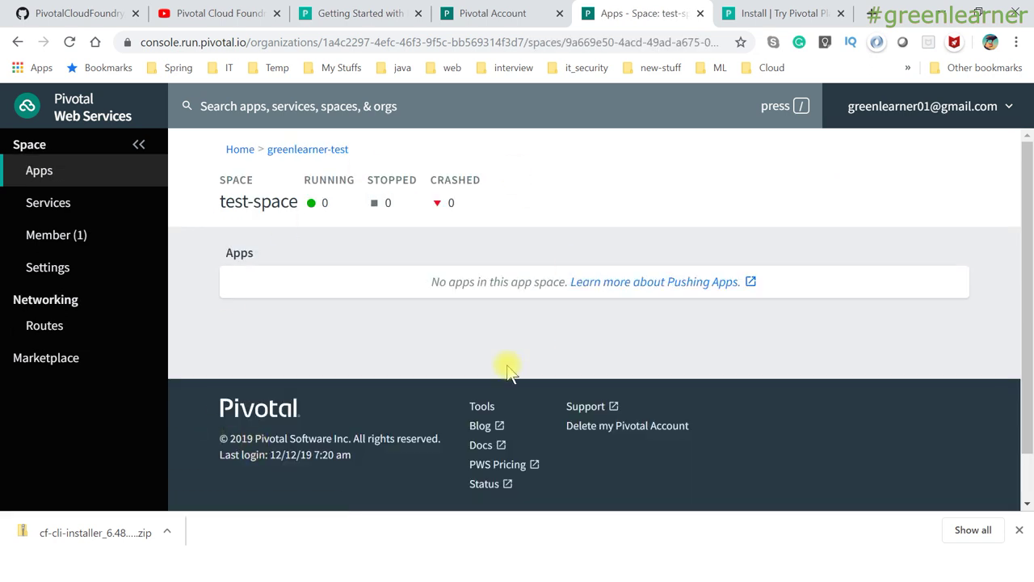
key(alt+Tab)
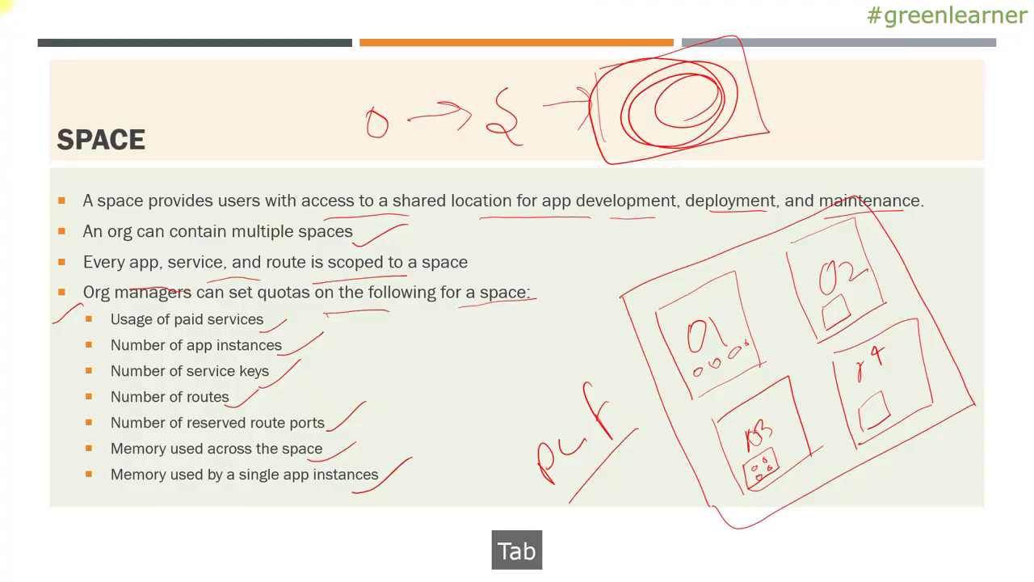
key(alt+Tab)
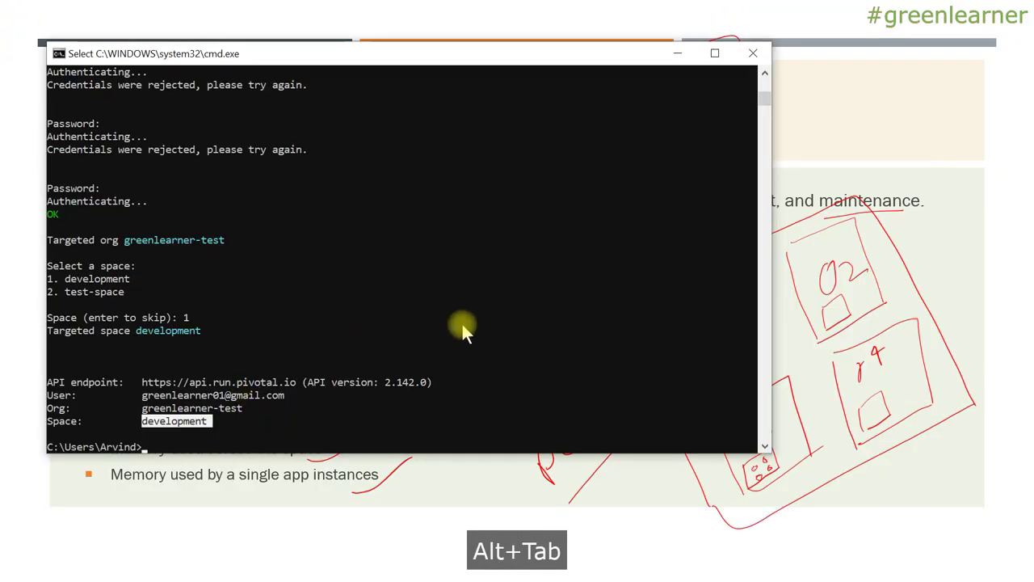
key(alt+Tab)
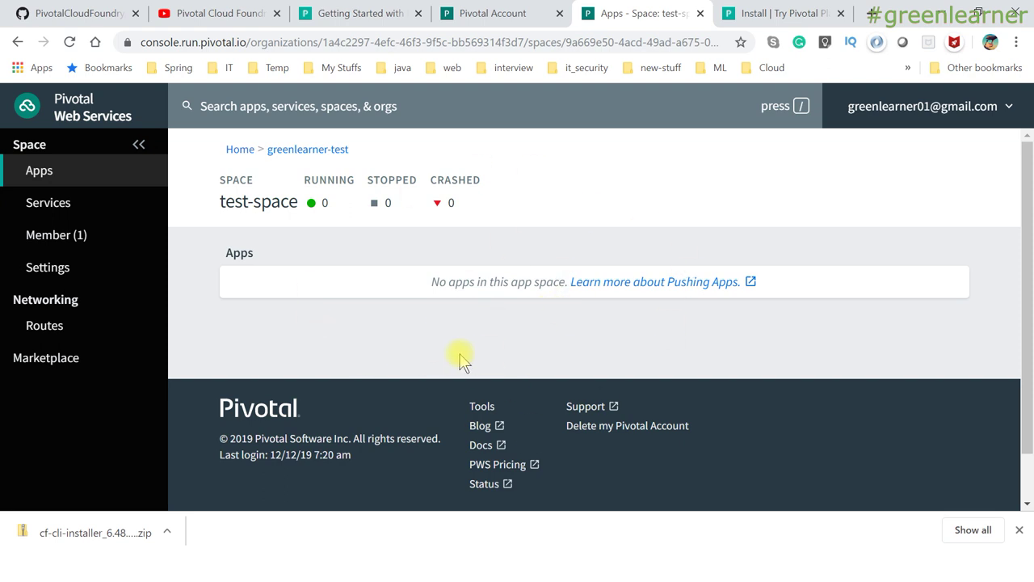
key(alt+Tab)
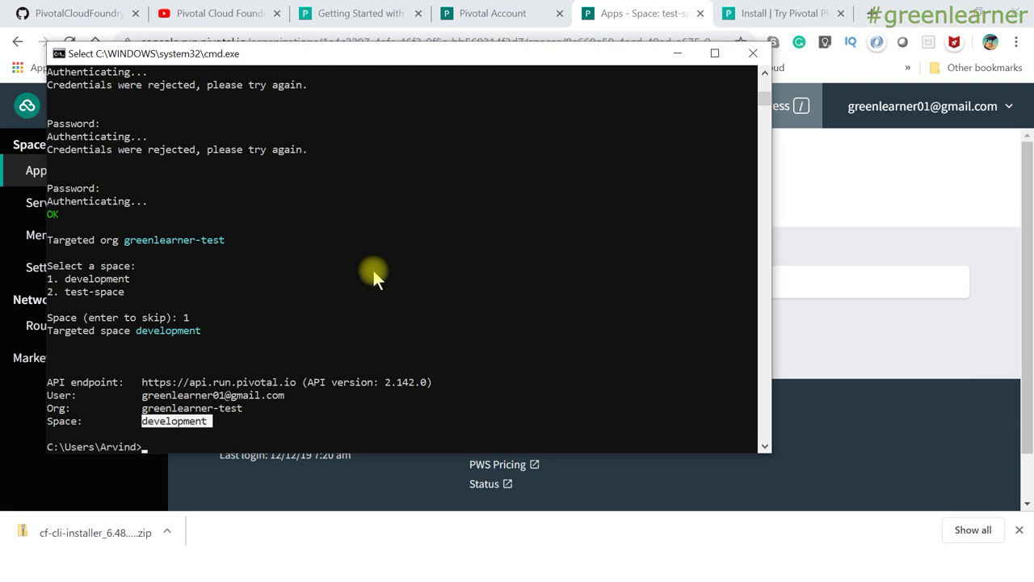
key(alt+Tab)
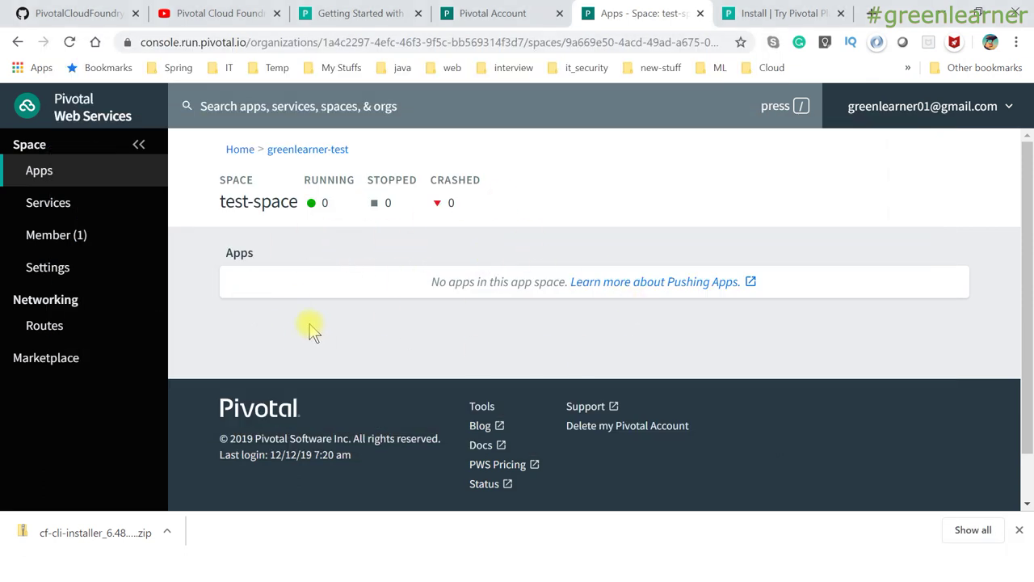
key(alt+Tab)
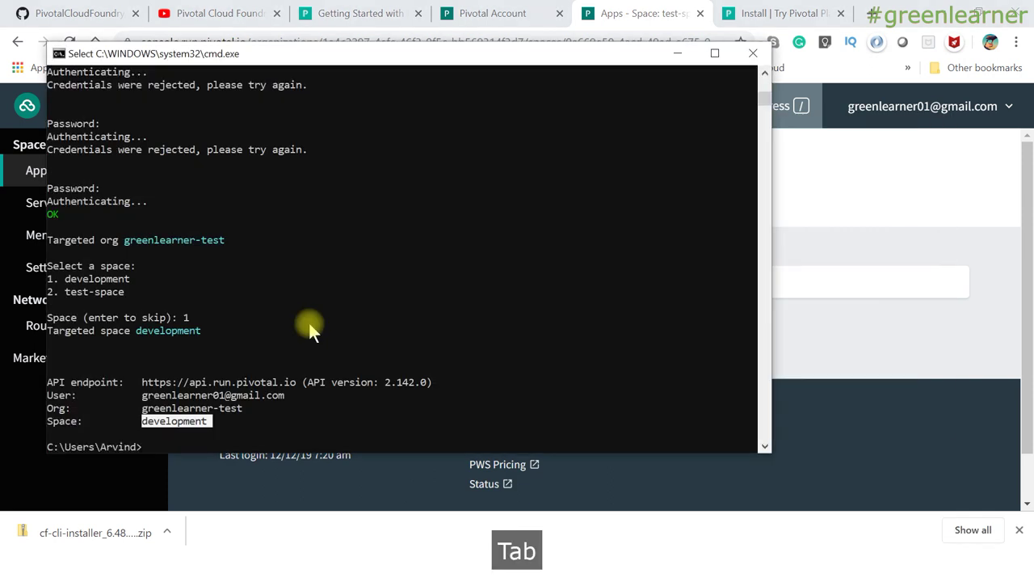
Run cf apps to list the apps in the targeted space.
click(420, 321)
text(cf )
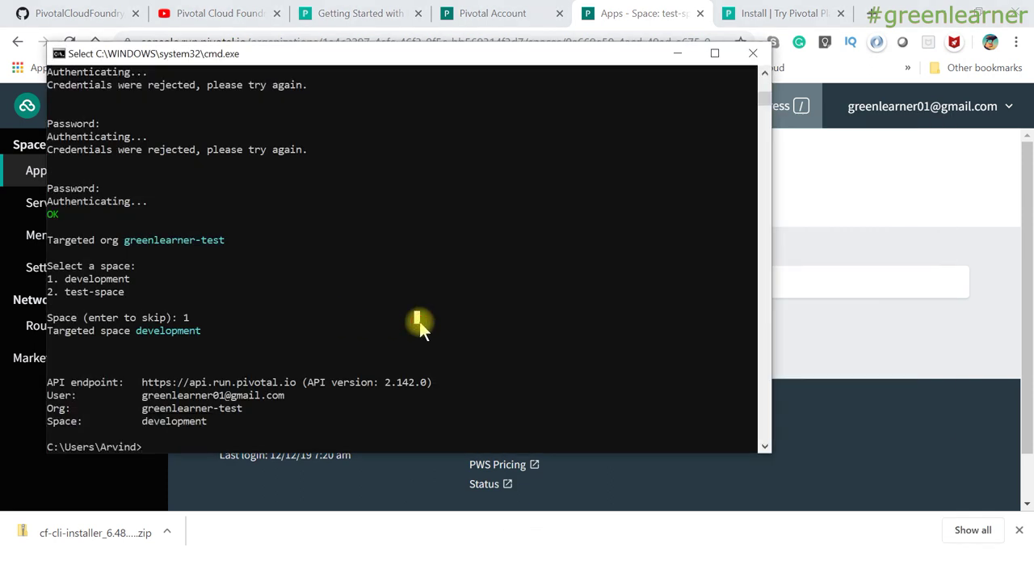
text(apps)
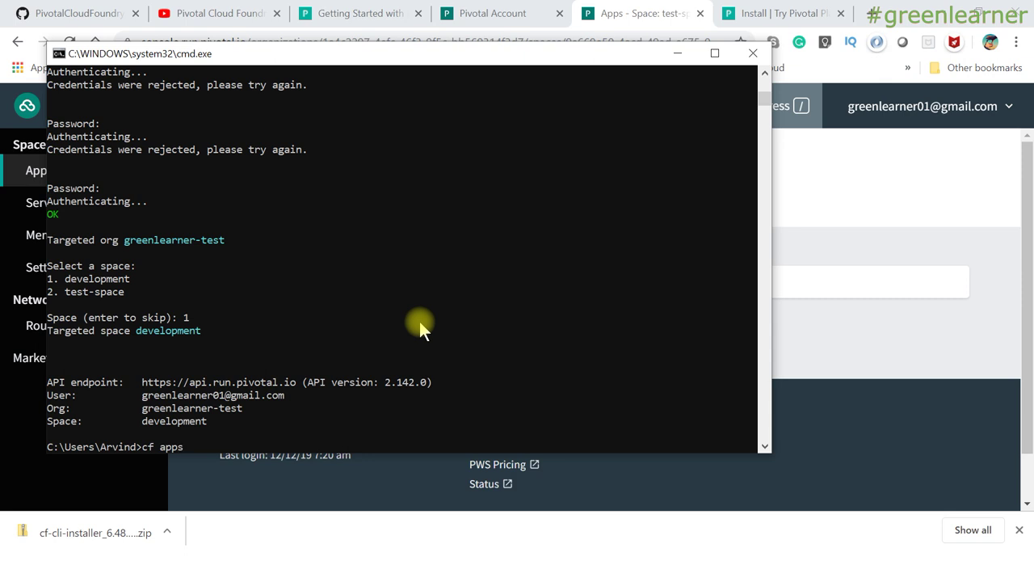
key(Return)
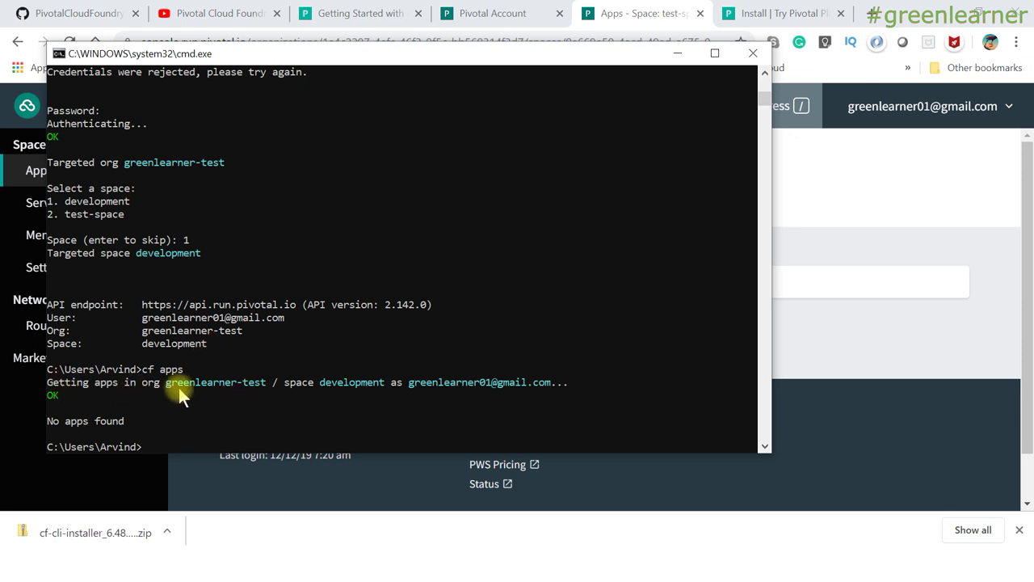
Highlight org greenlearner-test, space development and the account e-mail in the output, then type cf push.
drag(173, 381, 263, 386)
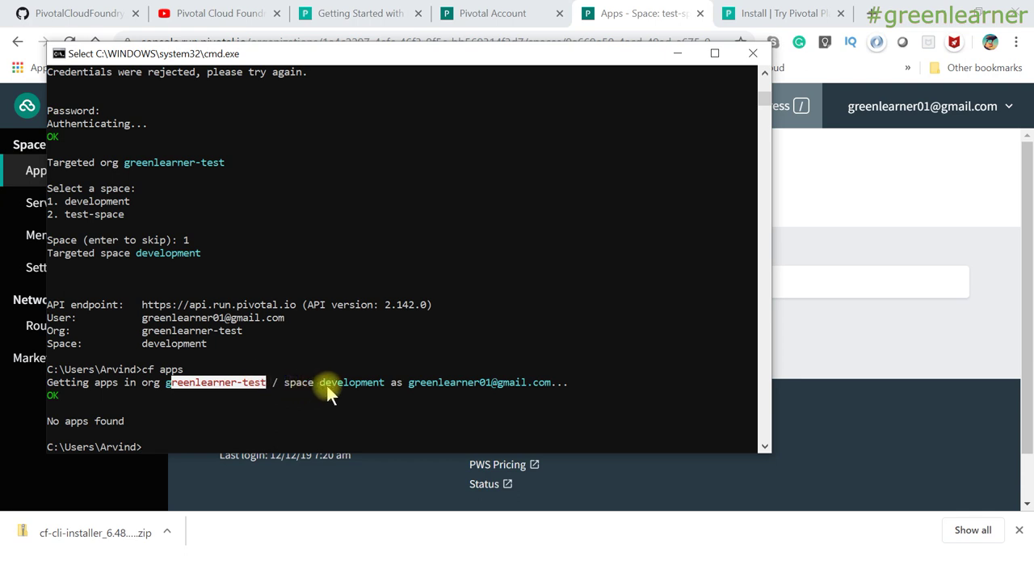
drag(325, 380, 540, 386)
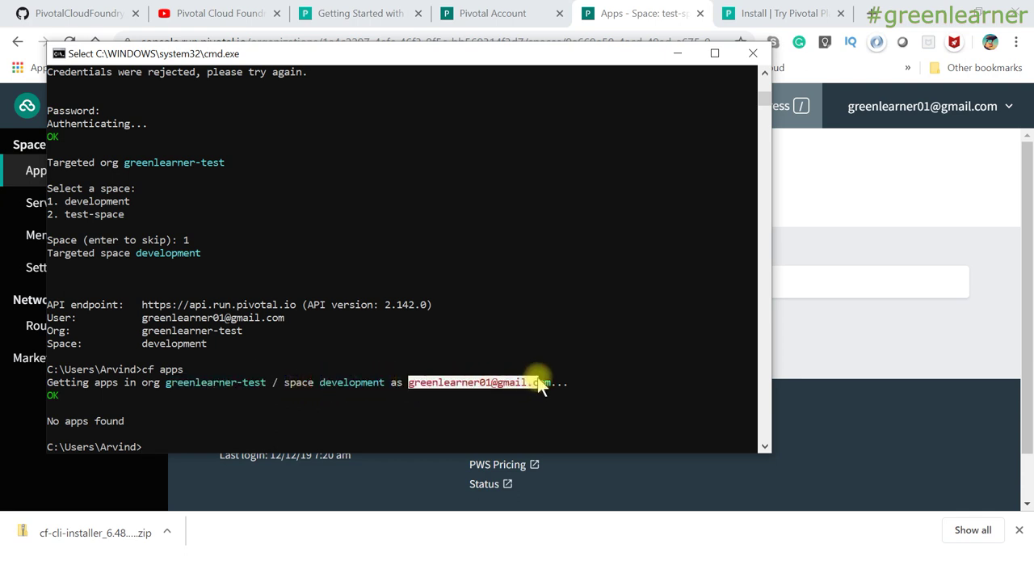
drag(193, 382, 552, 381)
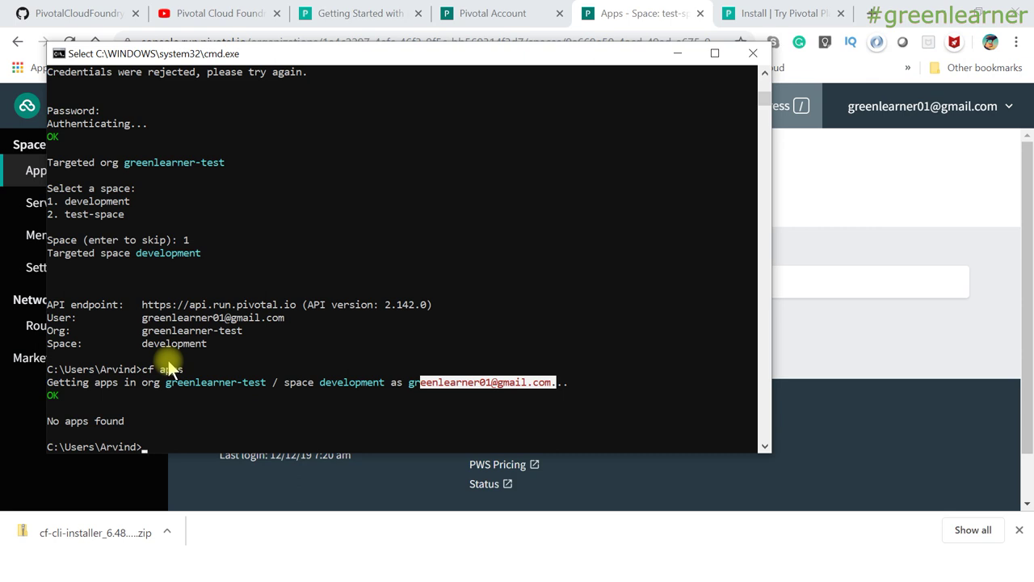
text(cf push)
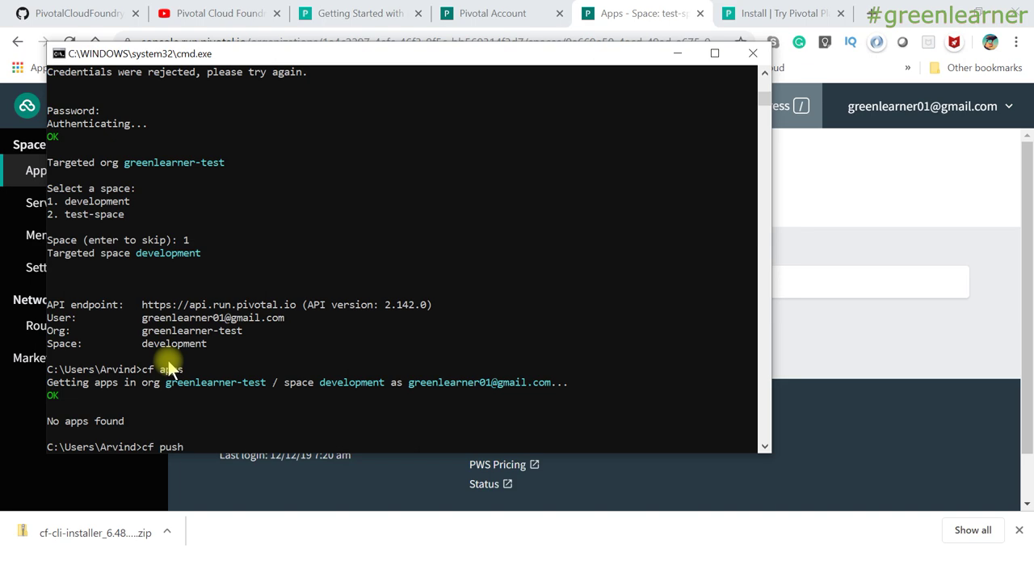
Go to the GitHub tab, open the PivotalCloudFoundry repository home page and scroll through its README.
click(199, 13)
click(199, 13)
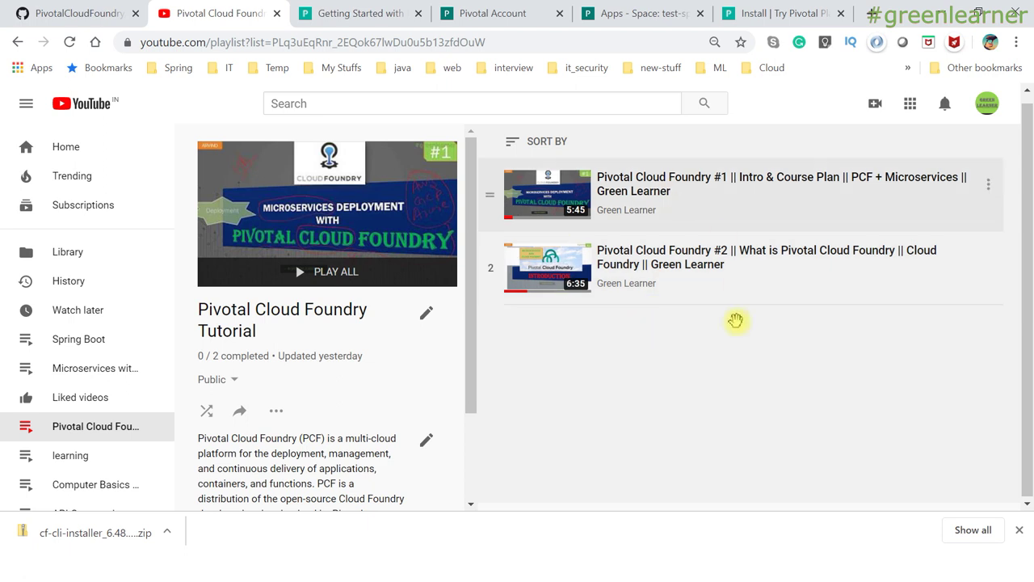
click(84, 14)
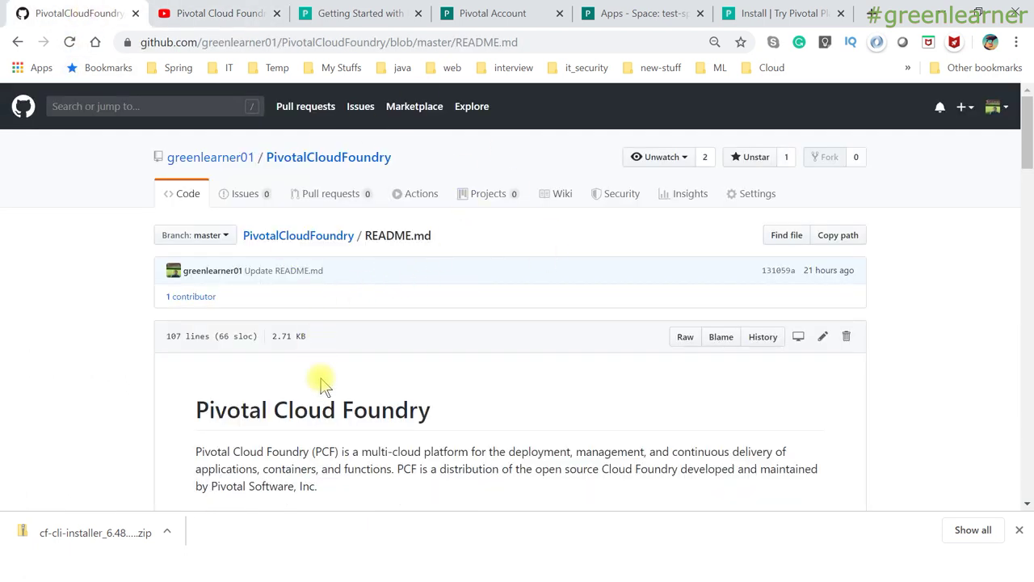
click(327, 236)
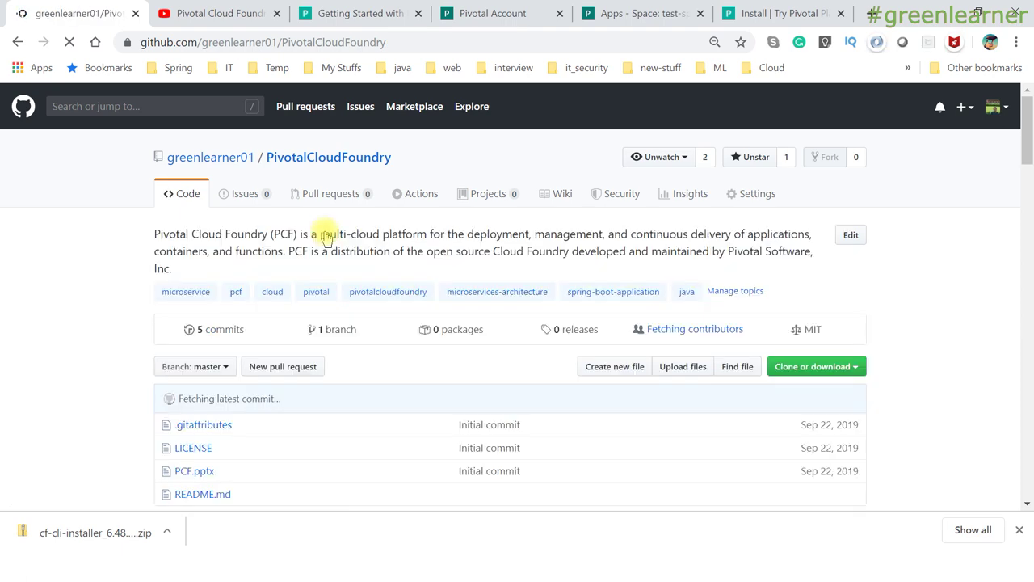
scroll(85, 365, down, 3)
scroll(85, 365, down, 2)
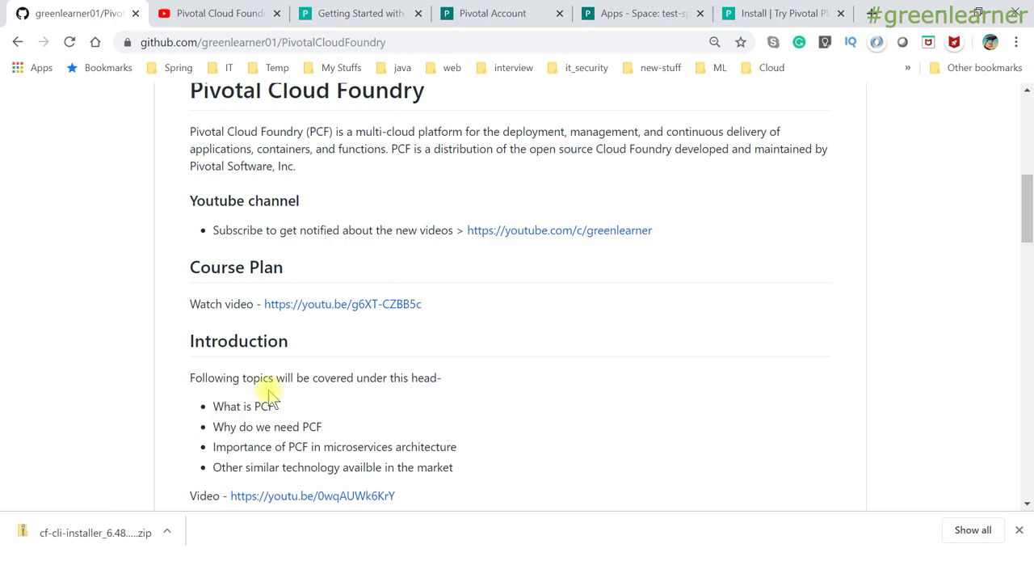
scroll(473, 399, down, 4)
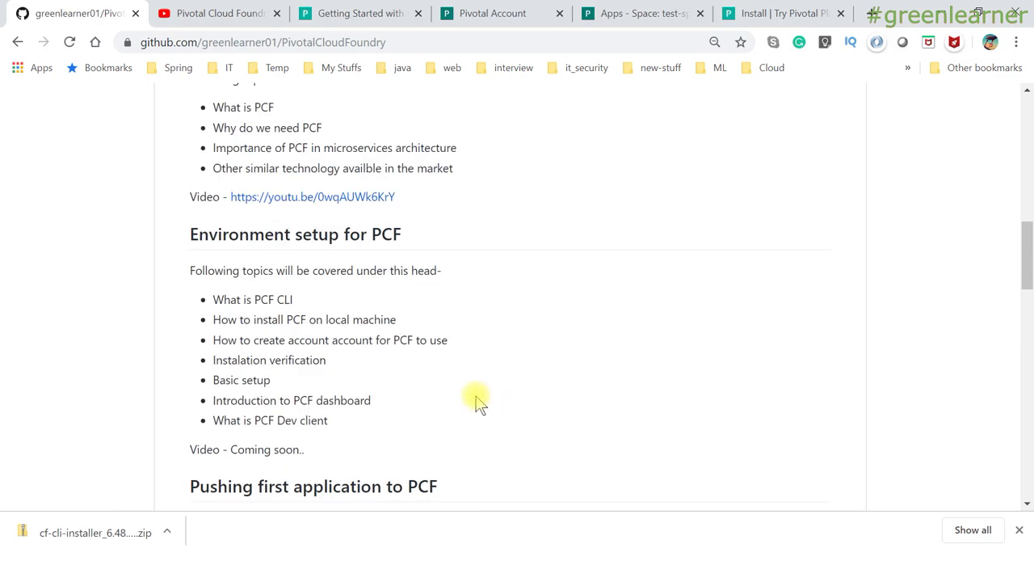
scroll(477, 400, down, 15)
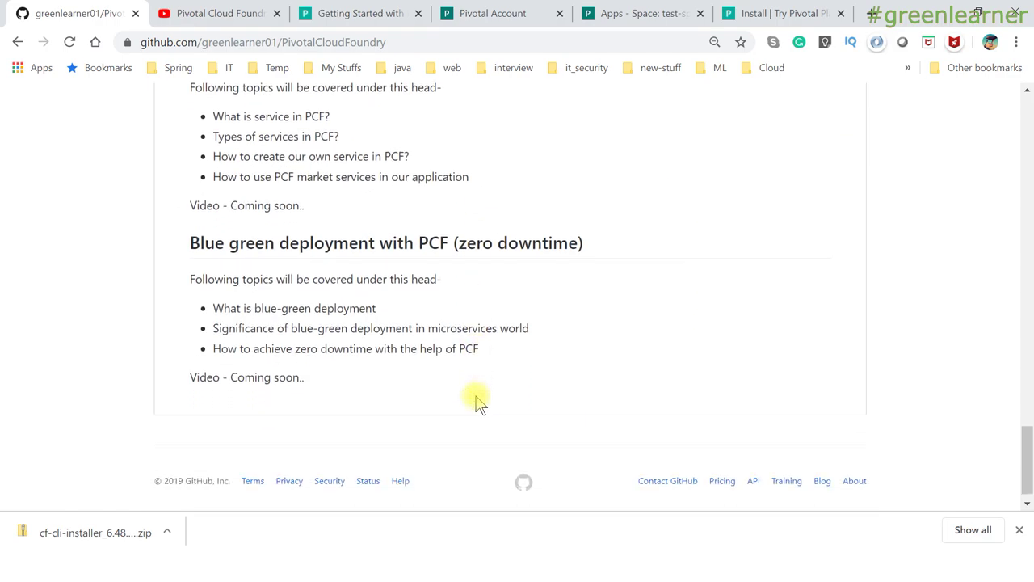
scroll(477, 400, up, 20)
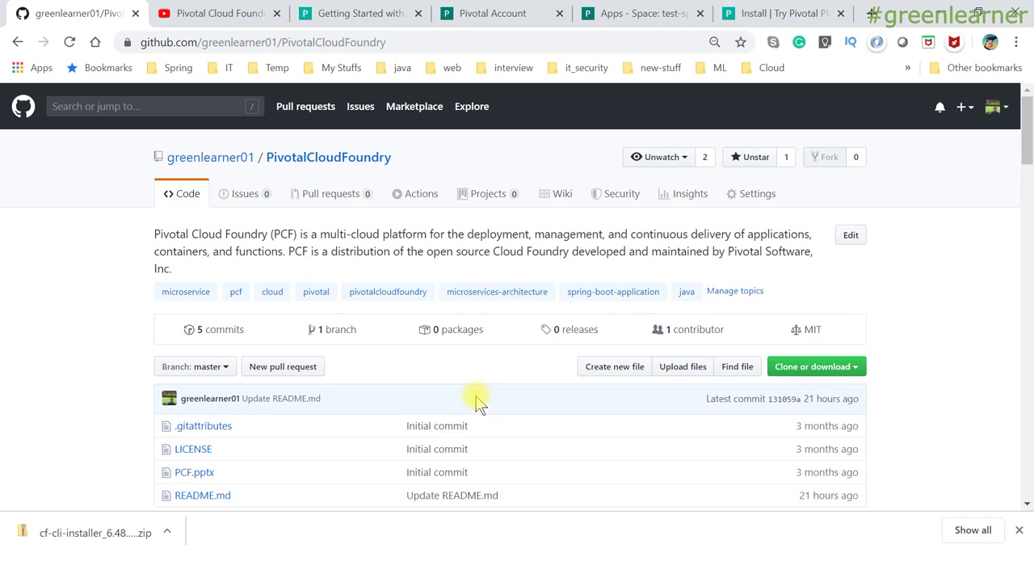